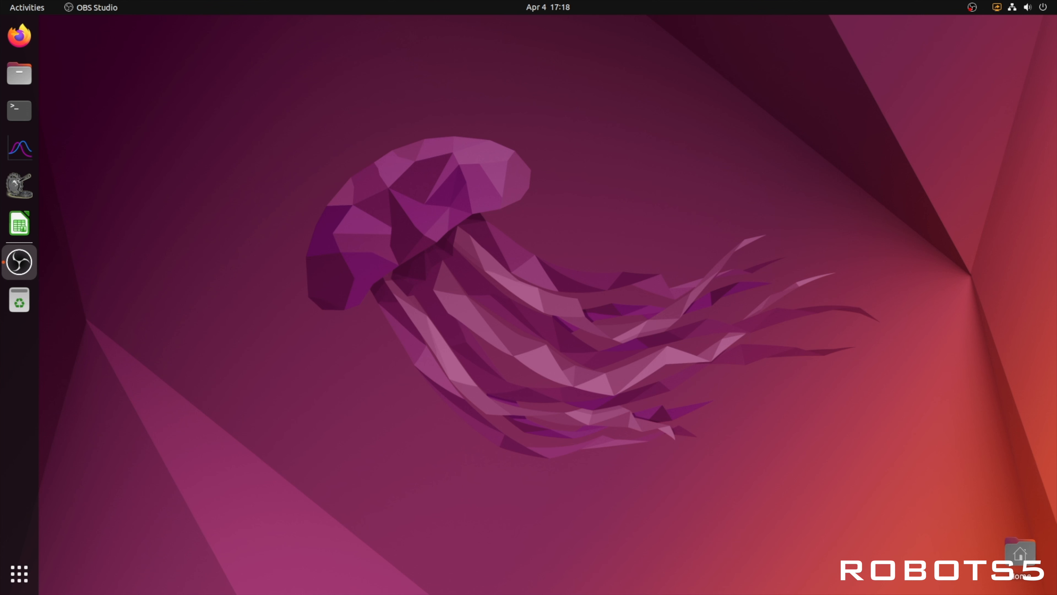
# - Run pysim-run.sh from the Develop/pysimCoder folder in Files, and close the terminal it opens
pyautogui.click(19, 73)
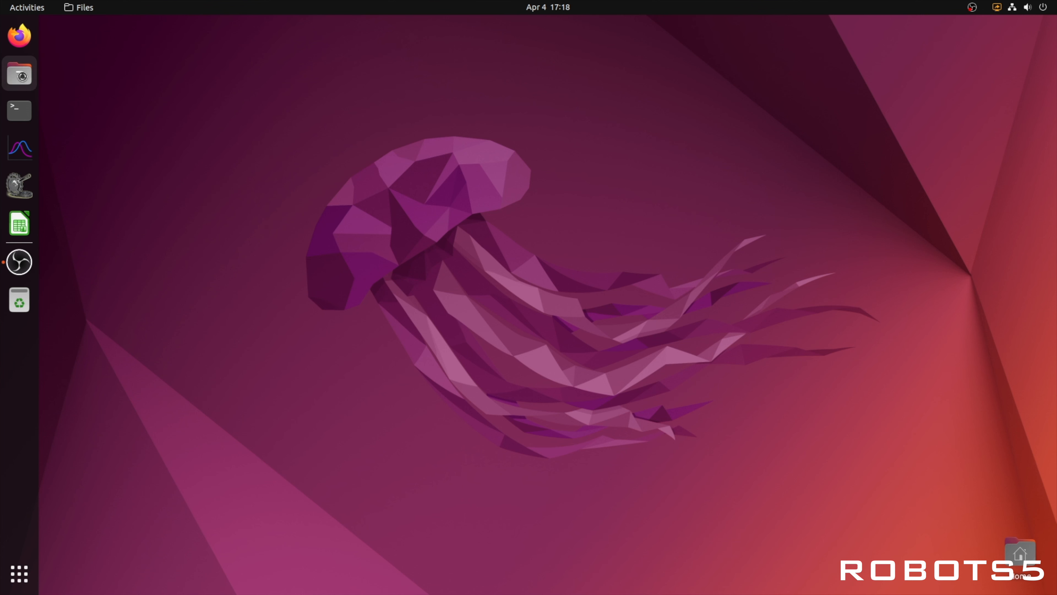
pyautogui.doubleClick(274, 65)
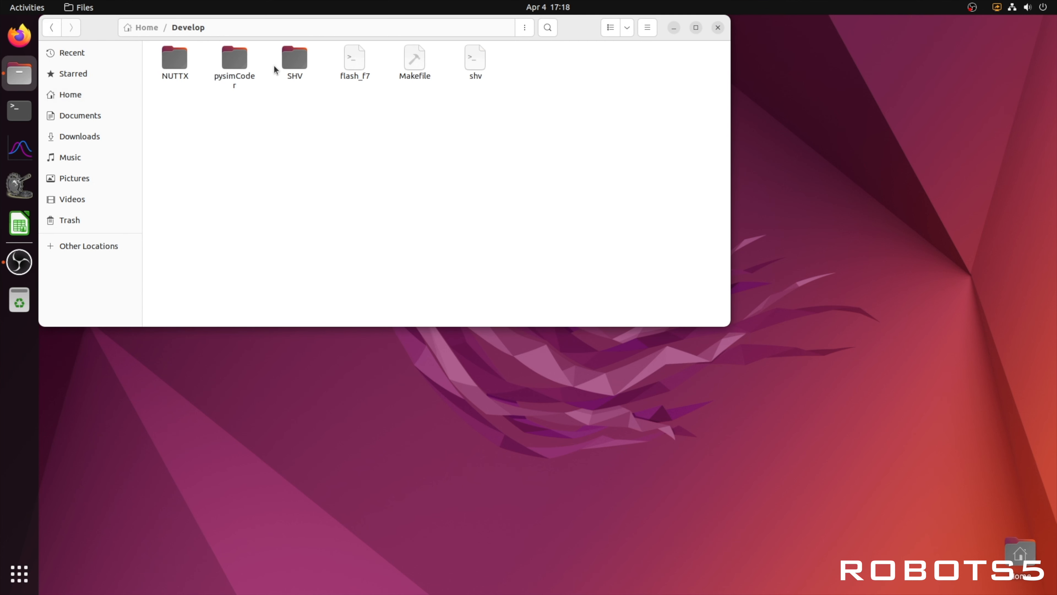
pyautogui.doubleClick(224, 59)
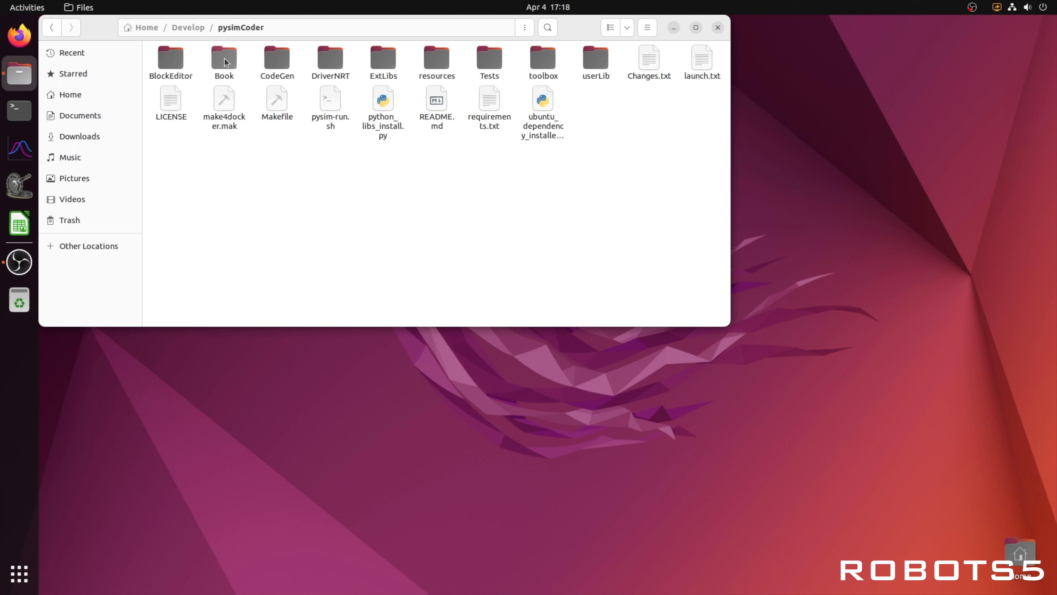
pyautogui.click(335, 104)
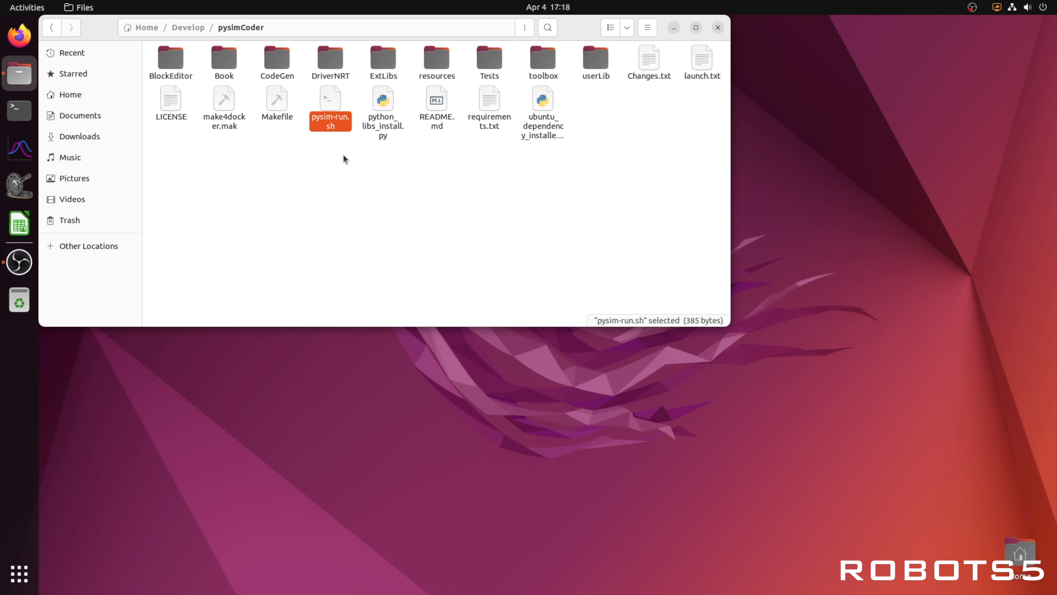
pyautogui.rightClick(335, 126)
pyautogui.click(360, 165)
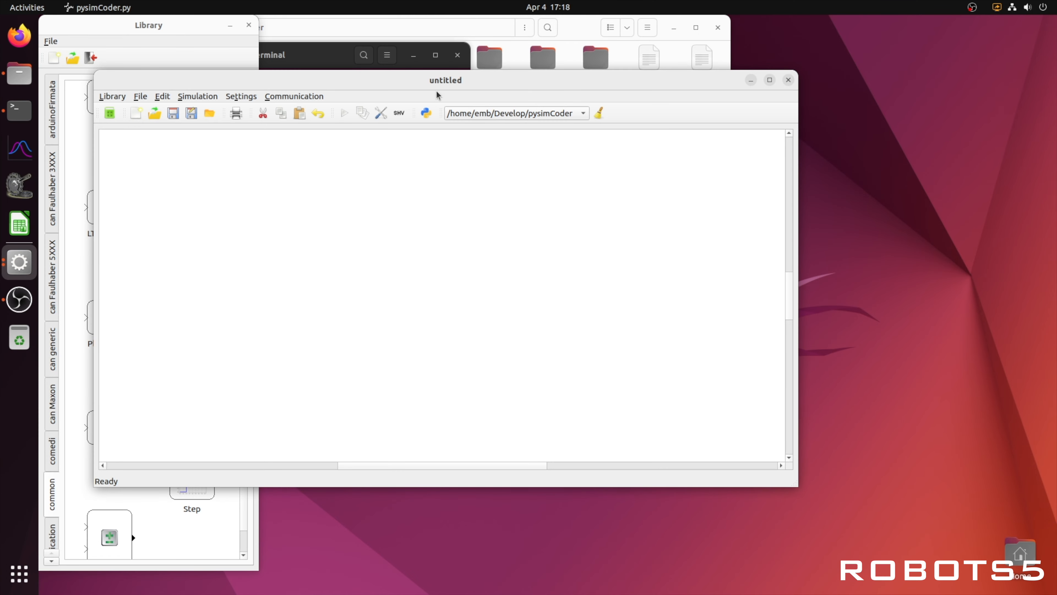
pyautogui.click(458, 55)
pyautogui.click(411, 246)
# - Open a terminal in the pysimCoder folder and run ./pysim-run.sh
pyautogui.rightClick(441, 234)
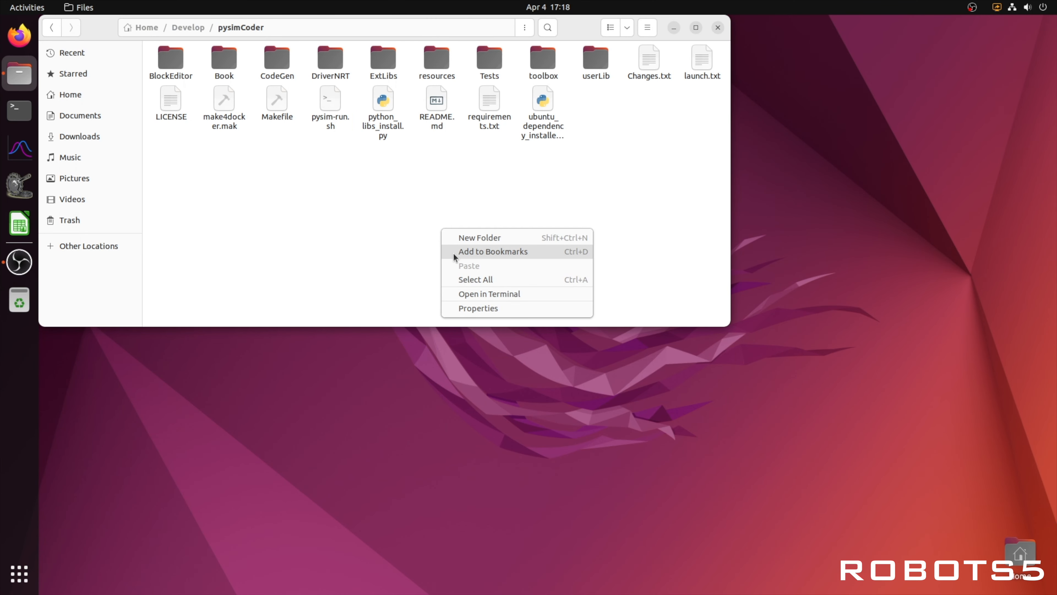
pyautogui.click(461, 292)
pyautogui.moveTo(287, 67); pyautogui.dragTo(417, 203)
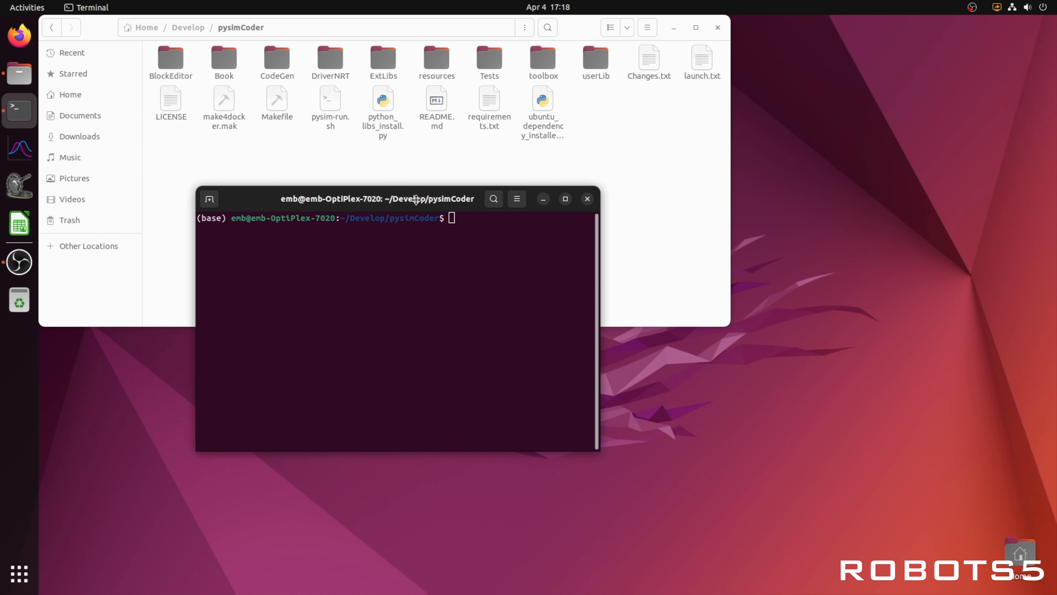
pyautogui.write('./')
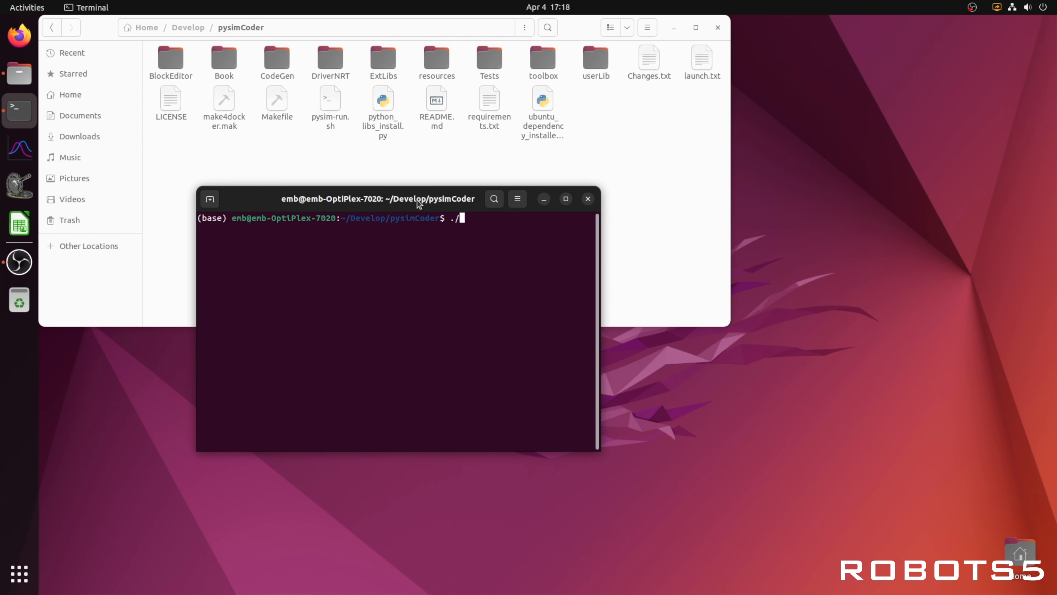
pyautogui.write('pysim-run.sh')
pyautogui.press('Return')
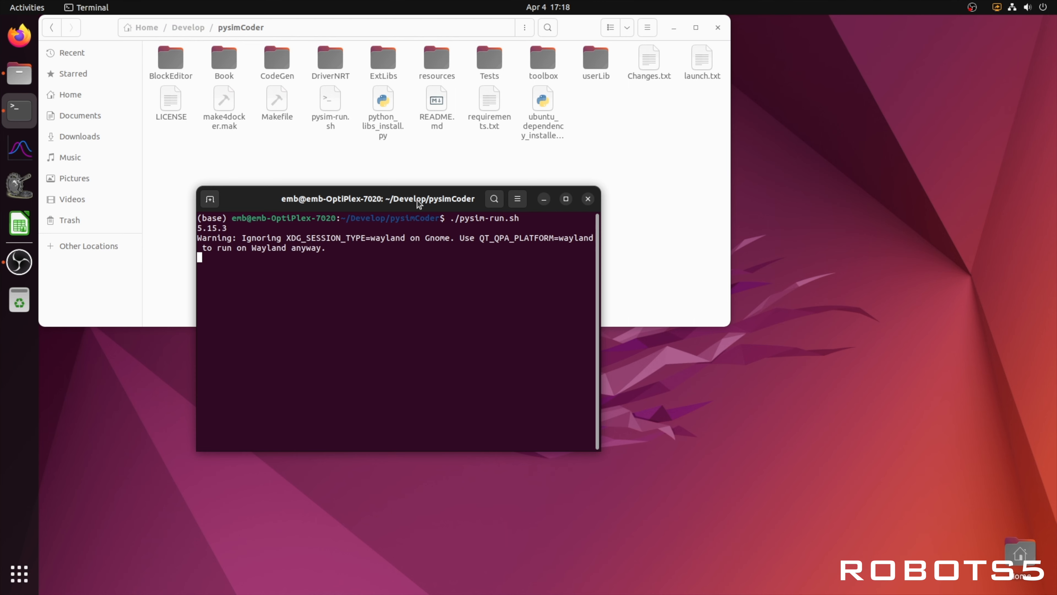
# - Close the untitled diagram window and the terminal that launched it
pyautogui.moveTo(477, 52); pyautogui.dragTo(567, 181)
pyautogui.click(850, 181)
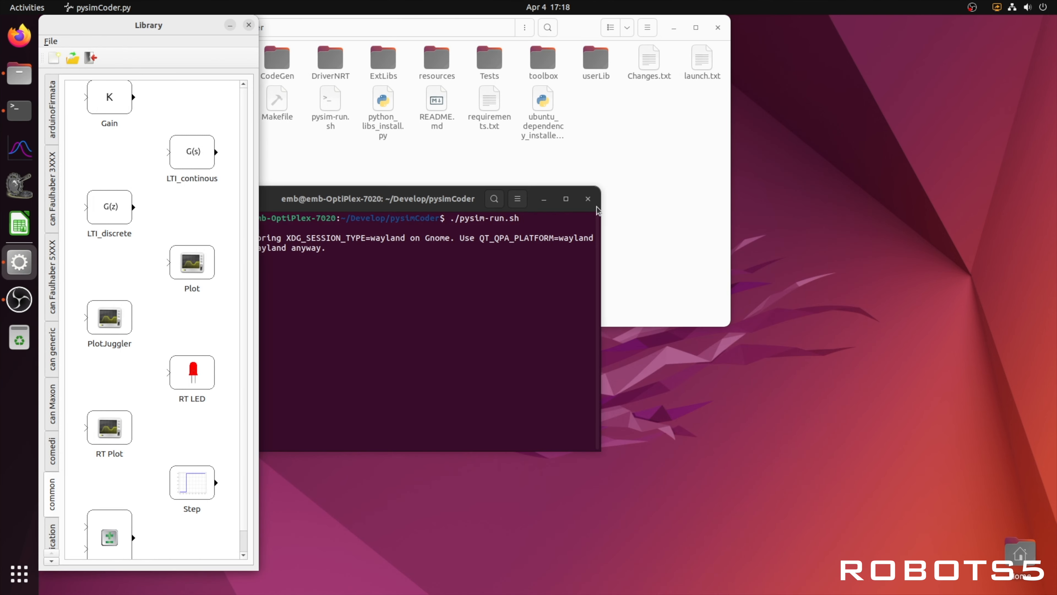
pyautogui.click(588, 199)
pyautogui.click(507, 338)
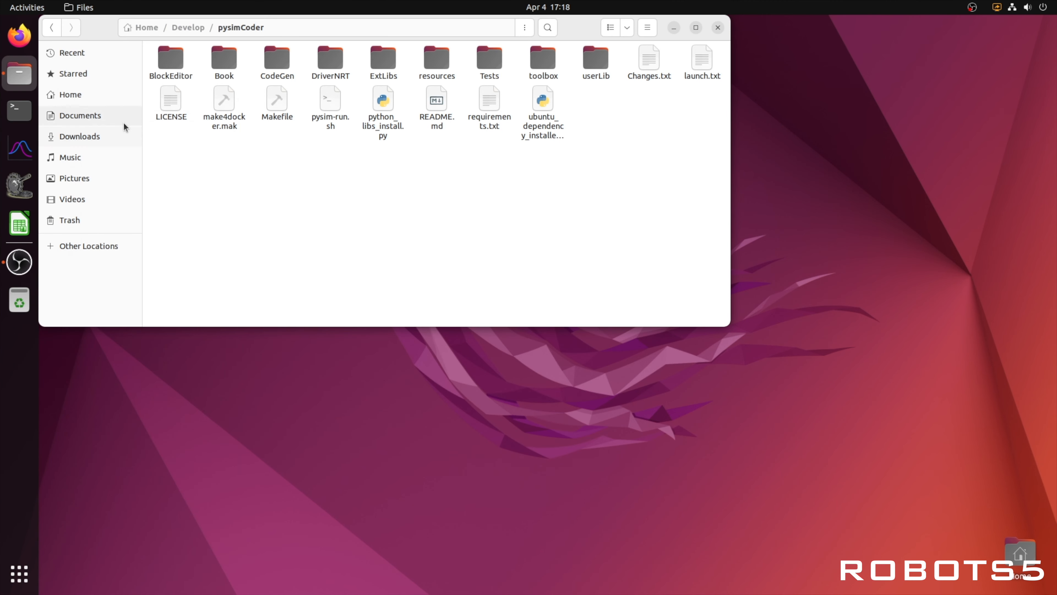
# - Open a new terminal in the home folder and launch the program with the command pysimCoder
pyautogui.click(21, 120)
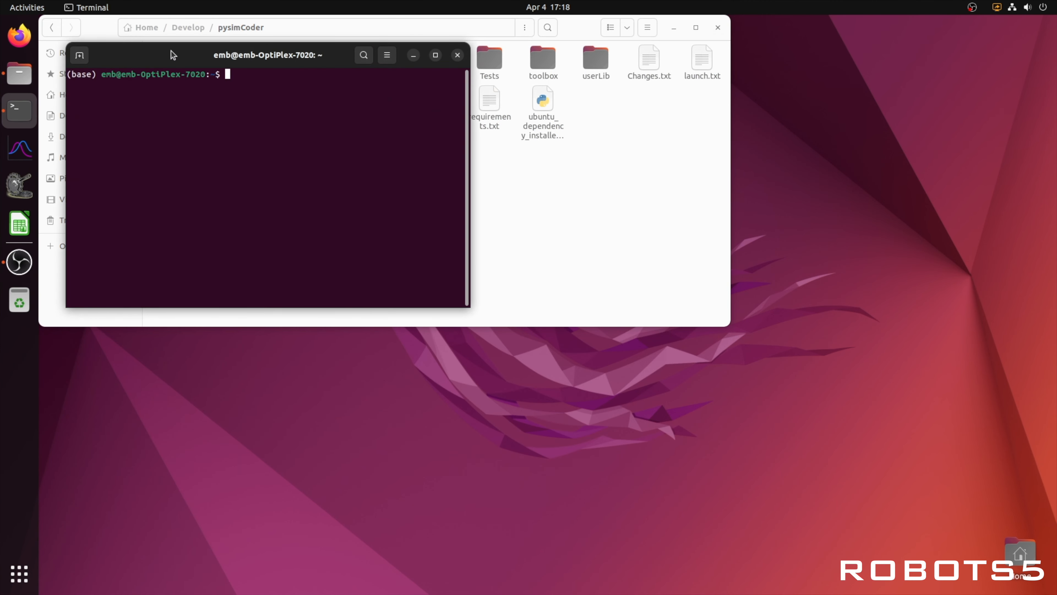
pyautogui.write('pysimCoder')
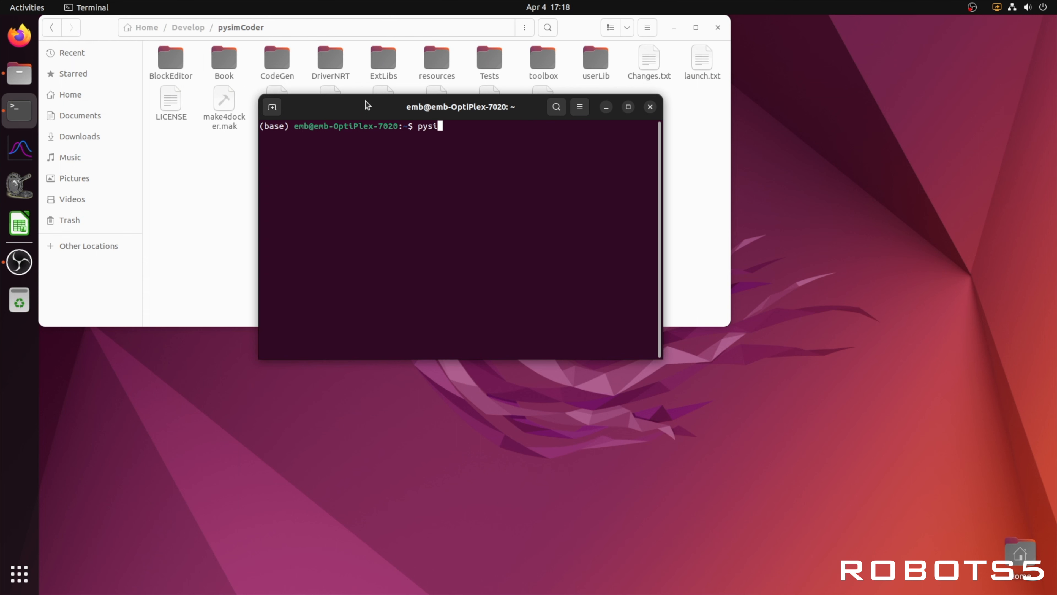
pyautogui.press('Left')
pyautogui.press('Left')
pyautogui.press('Left')
pyautogui.press('Left')
pyautogui.press('Left')
pyautogui.press('Return')
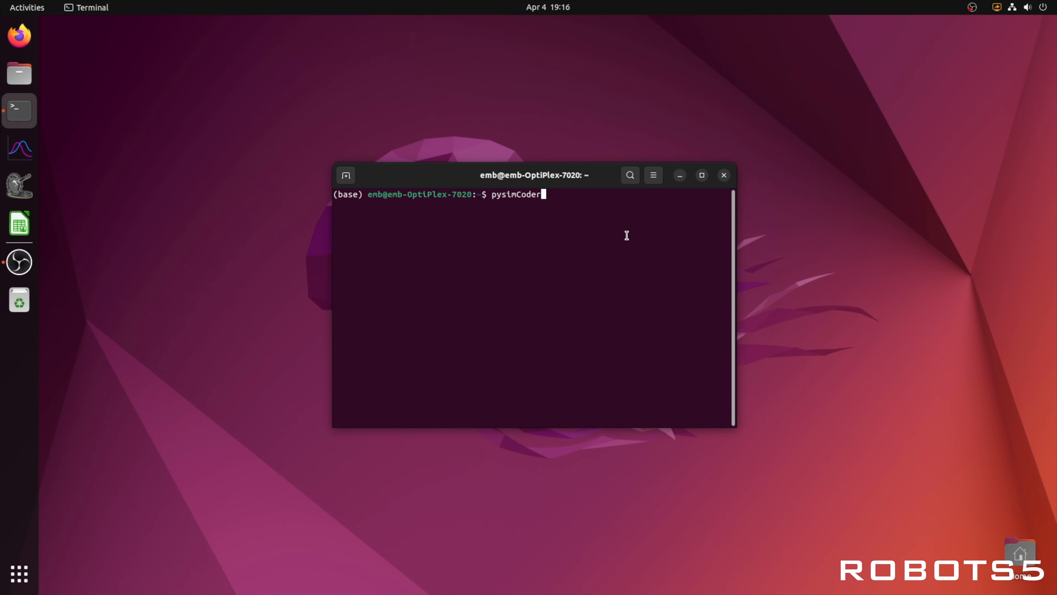
pyautogui.press('Return')
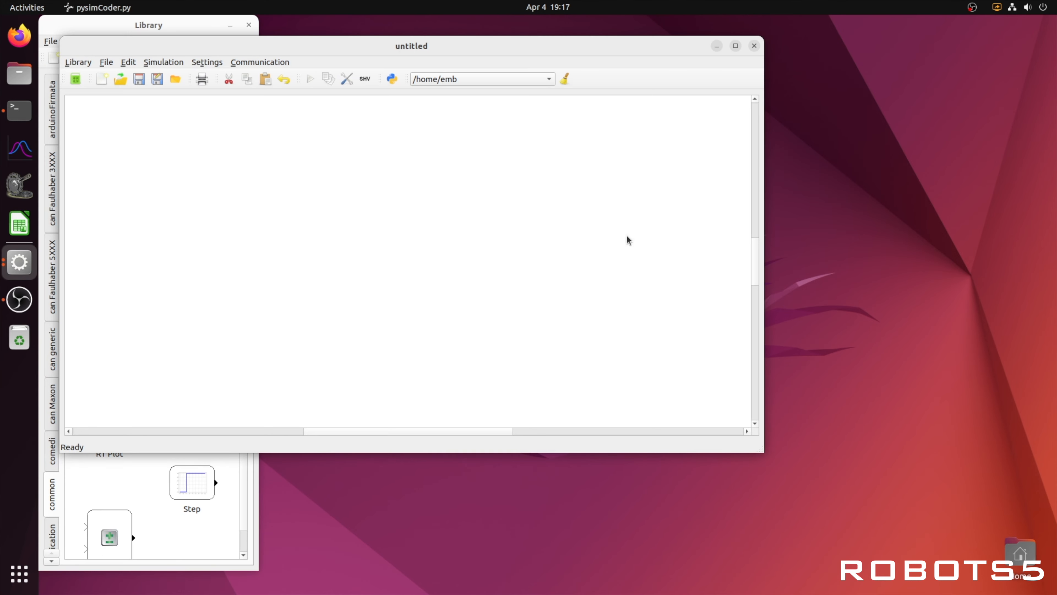
# - Arrange the Library window and the untitled diagram window side by side without overlap
pyautogui.moveTo(397, 47); pyautogui.dragTo(647, 58)
pyautogui.moveTo(171, 32); pyautogui.dragTo(183, 32)
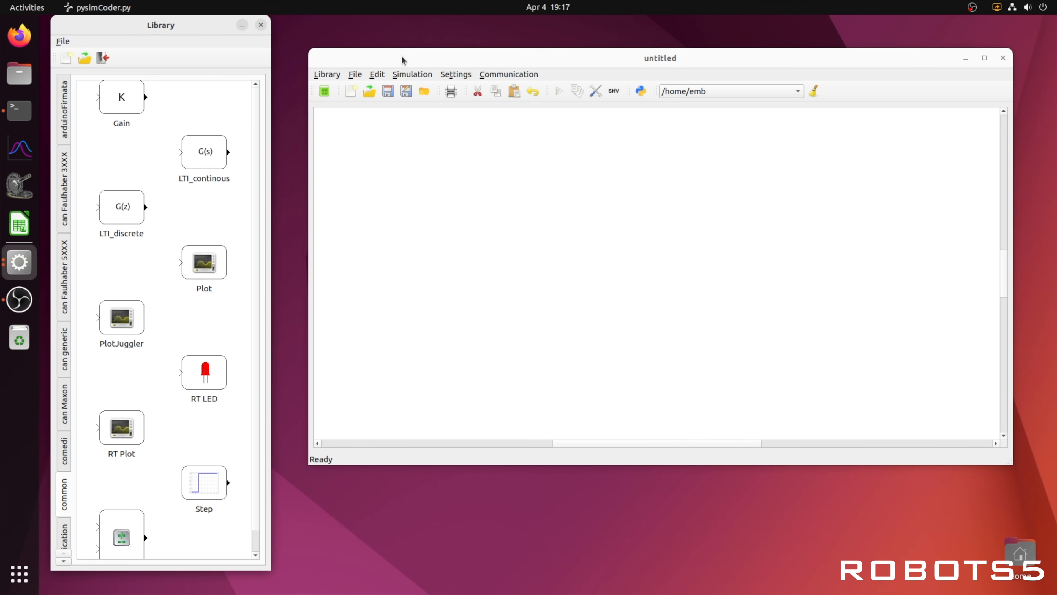
pyautogui.moveTo(402, 60); pyautogui.dragTo(413, 60)
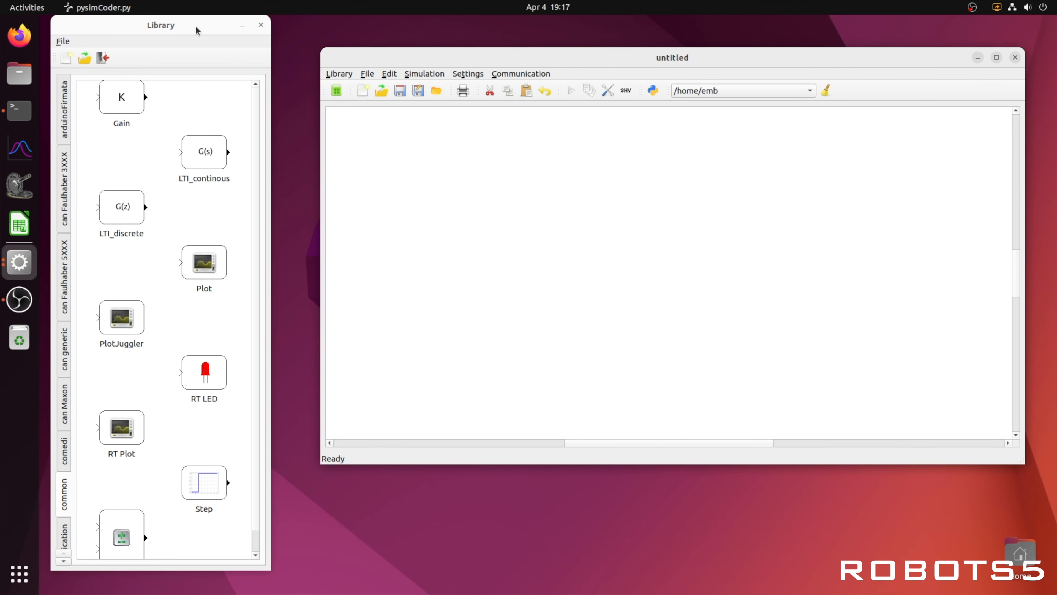
pyautogui.moveTo(196, 30); pyautogui.dragTo(201, 31)
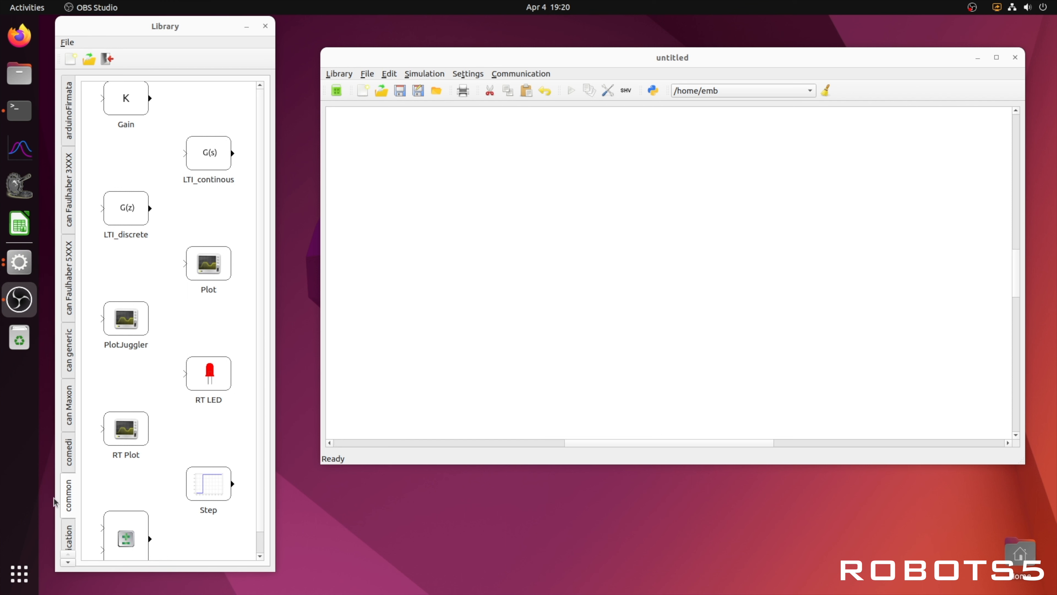
# - Look through the block library's comedi, can Maxon, can generic, linear and Communication categories and its file commands
pyautogui.click(68, 456)
pyautogui.click(70, 425)
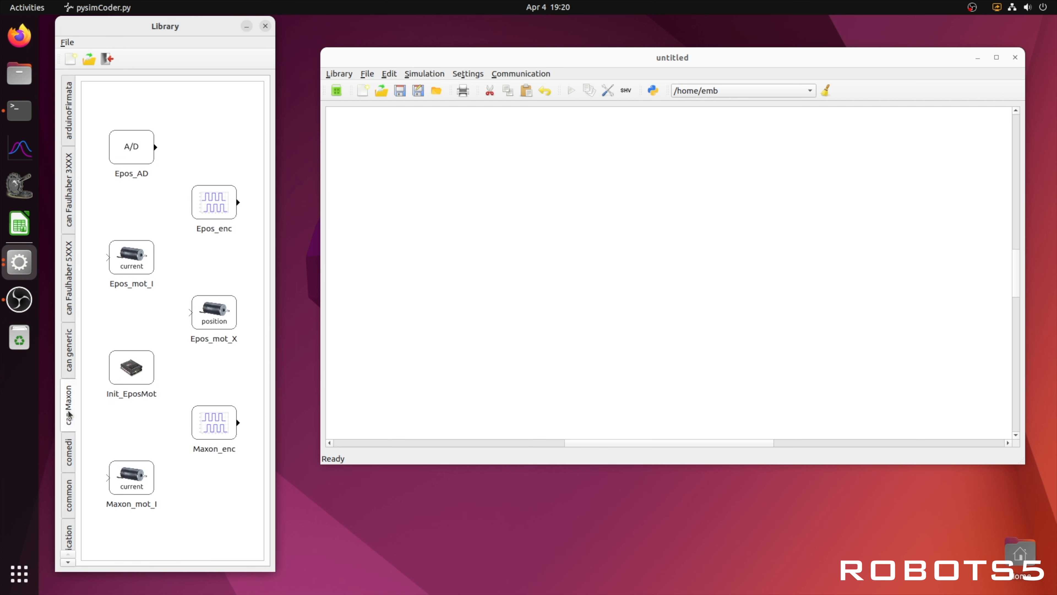
pyautogui.click(71, 361)
pyautogui.scroll(-6, 71, 362)
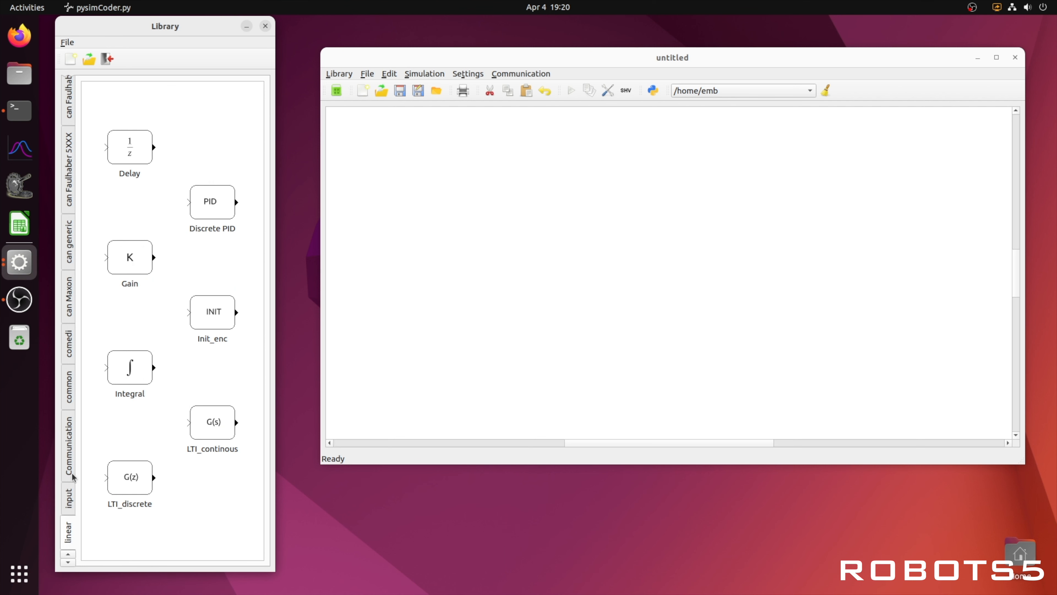
pyautogui.click(72, 463)
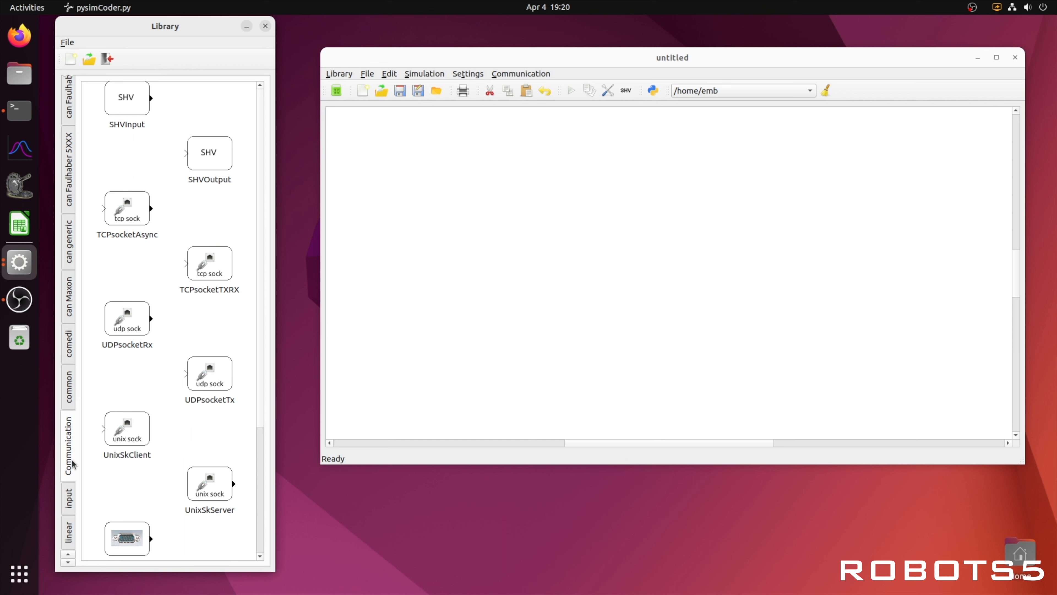
pyautogui.click(71, 43)
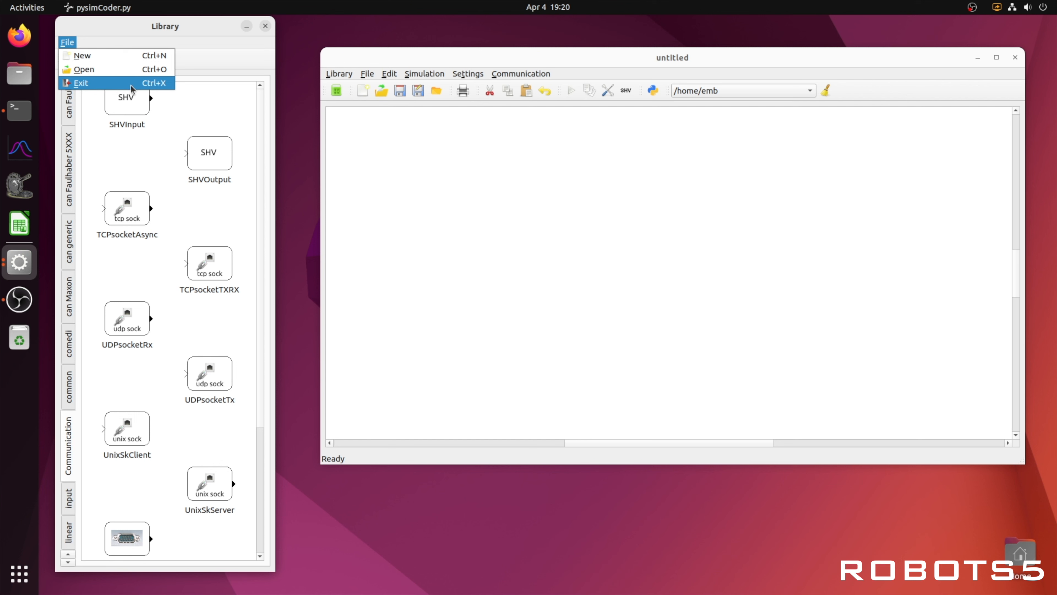
pyautogui.click(354, 139)
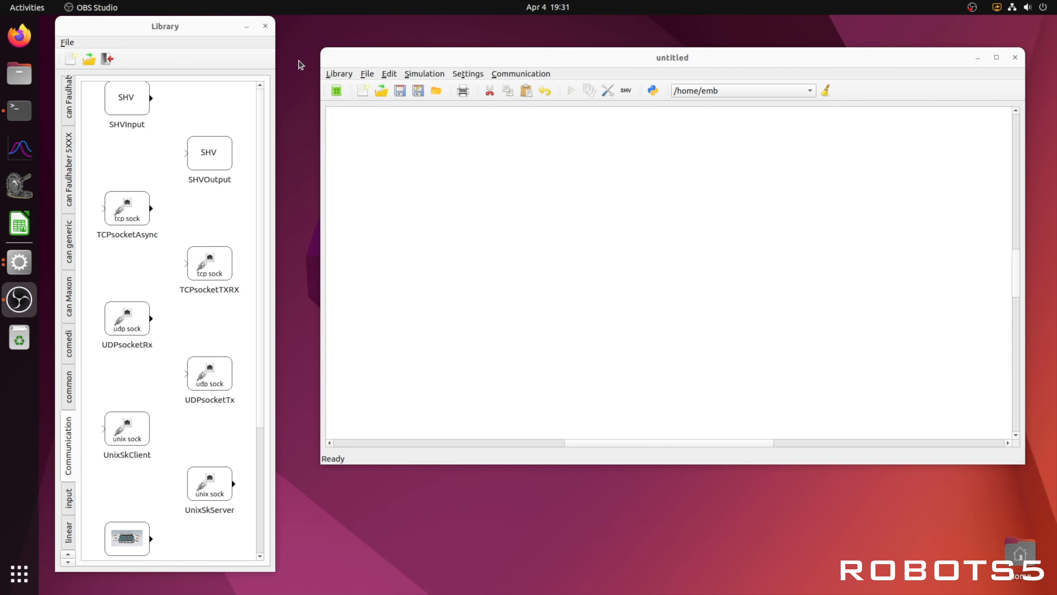
# - Toggle the visibility of the block library from the diagram window and bring the library window back
pyautogui.click(333, 75)
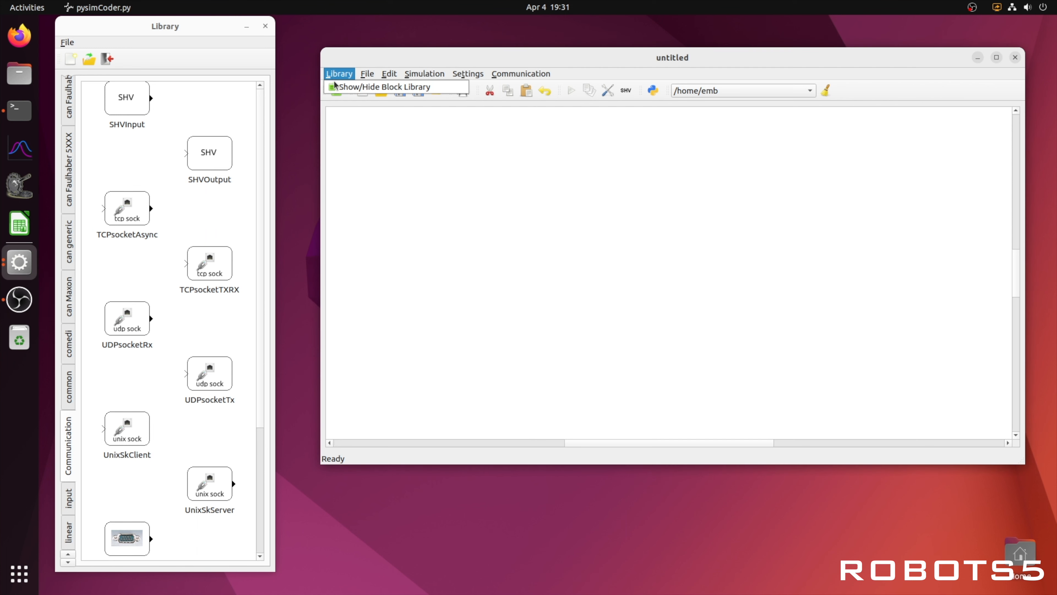
pyautogui.click(338, 87)
pyautogui.click(20, 262)
pyautogui.click(97, 228)
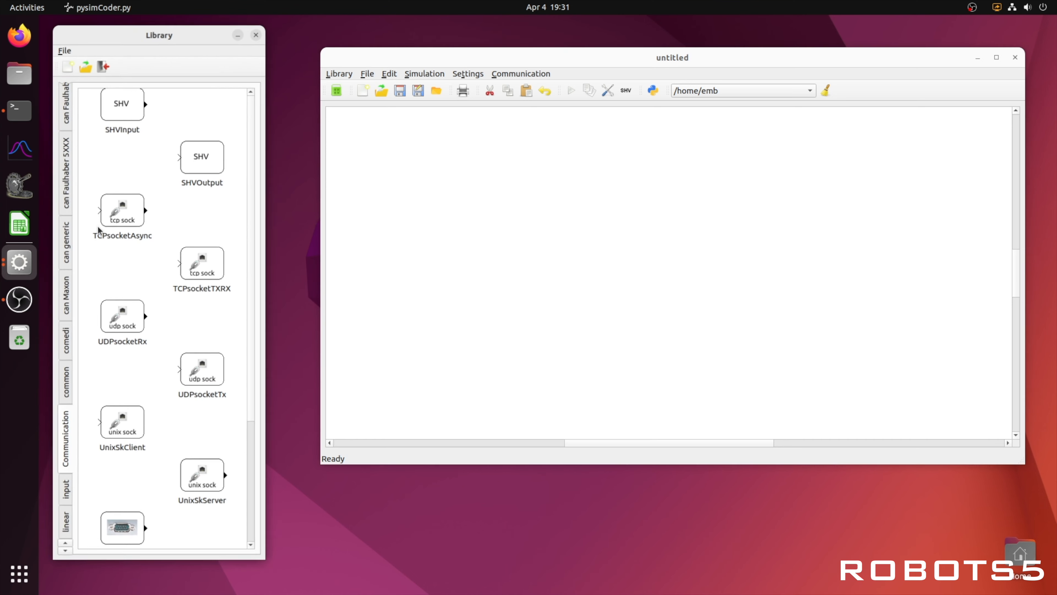
# - Examine the file, edit, simulation, settings, communication and library commands offered by the diagram window
pyautogui.click(367, 74)
pyautogui.moveTo(392, 75)
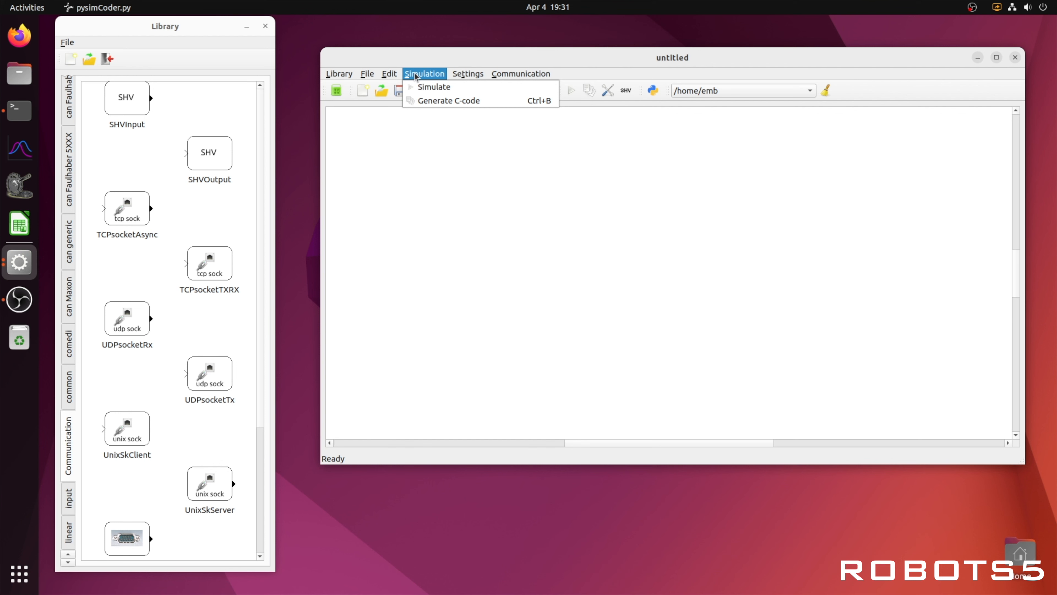
pyautogui.moveTo(462, 75)
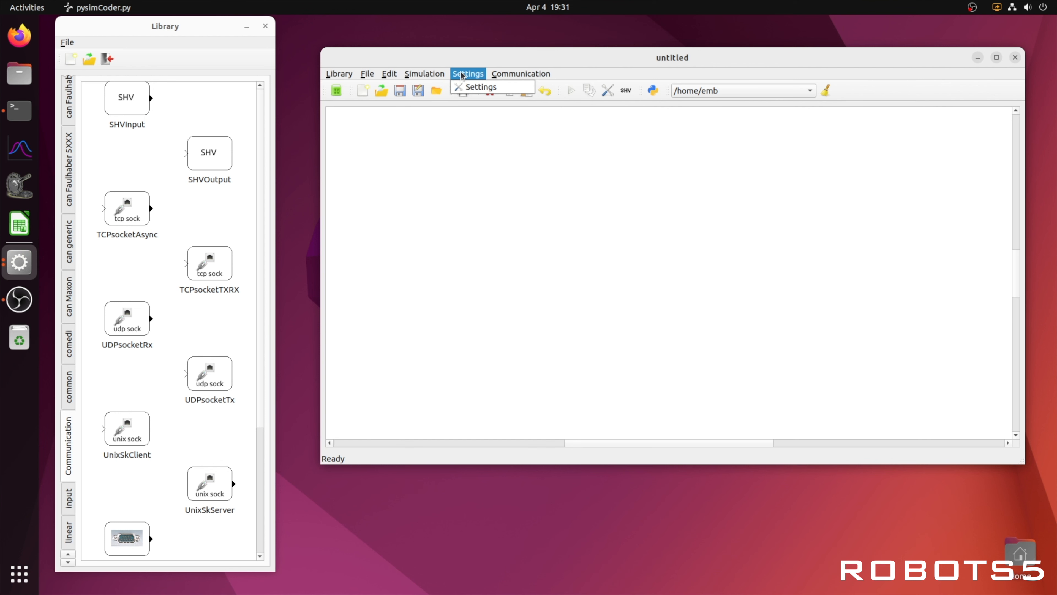
pyautogui.moveTo(505, 75)
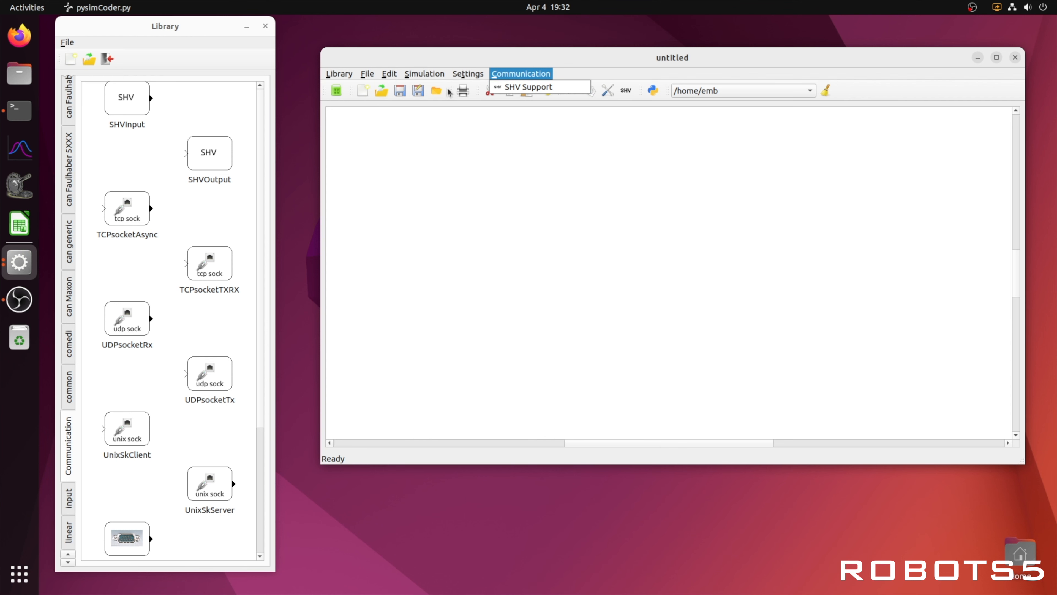
pyautogui.moveTo(339, 73)
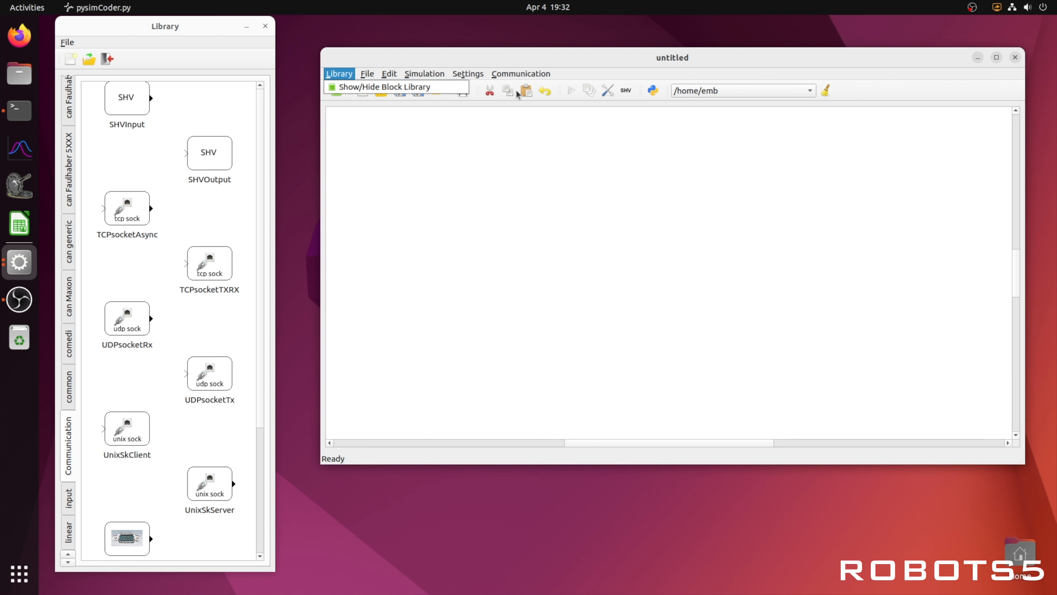
pyautogui.click(602, 142)
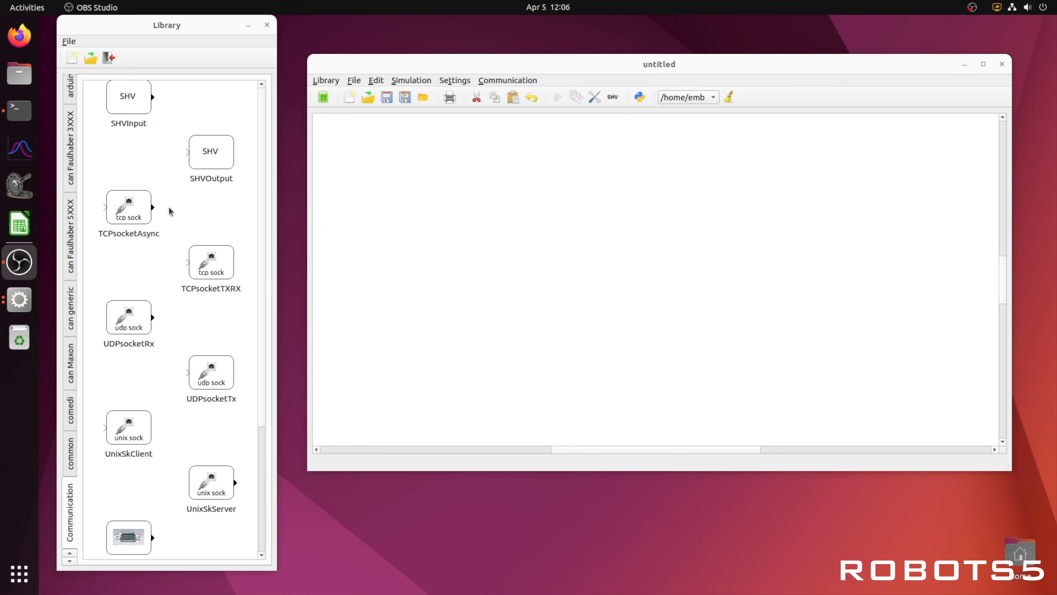
# - Add a Sine_wave block from the input category near the centre-left of the empty diagram
pyautogui.scroll(-2, 72, 385)
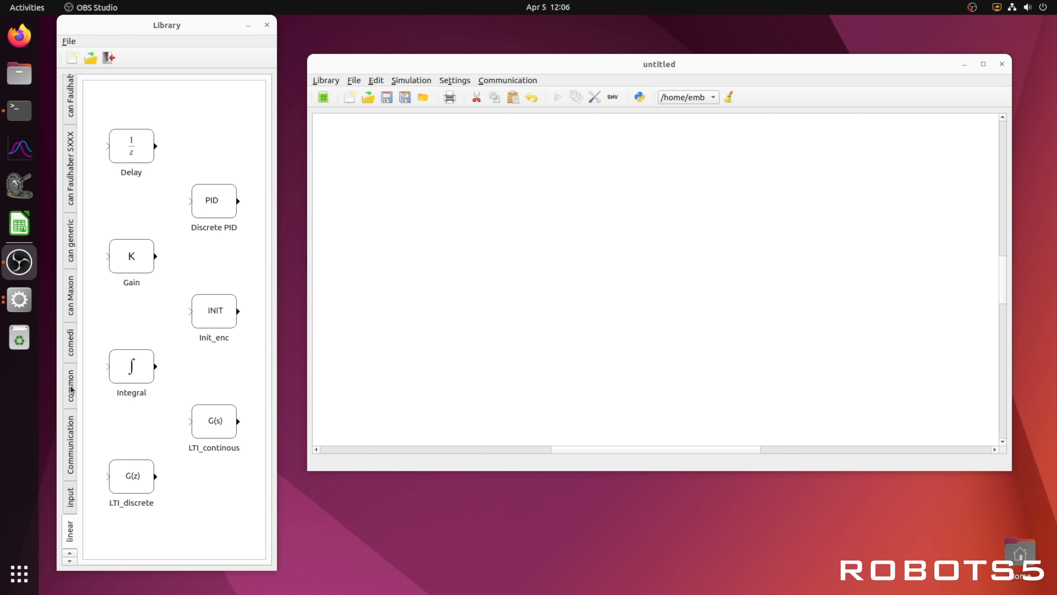
pyautogui.scroll(1, 72, 389)
pyautogui.moveTo(216, 312); pyautogui.dragTo(494, 269)
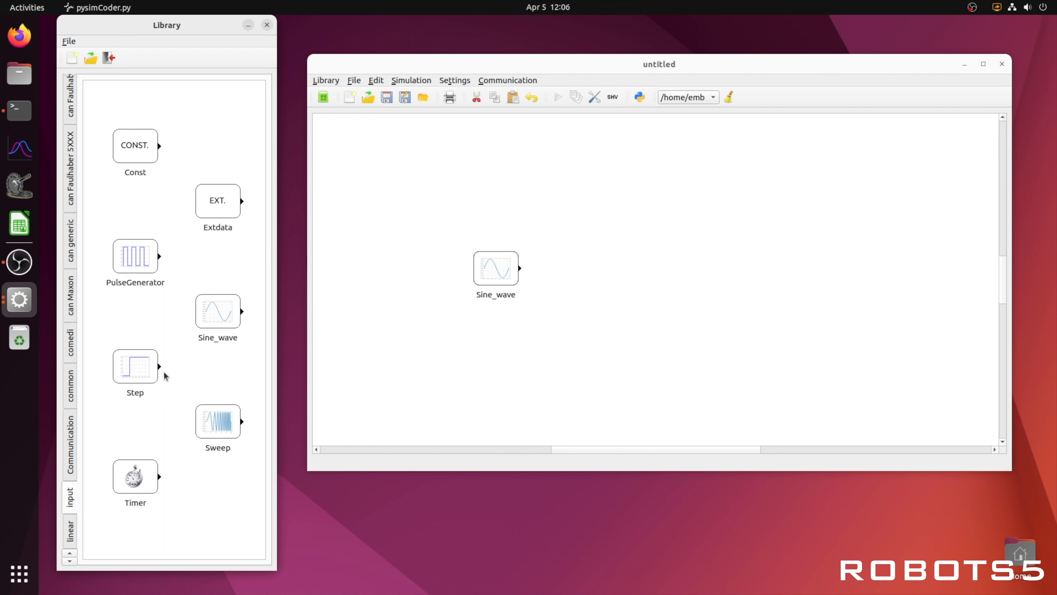
# - Add a Plot block from the output category just to the right of the Sine_wave block
pyautogui.scroll(-4, 71, 387)
pyautogui.scroll(-1, 72, 386)
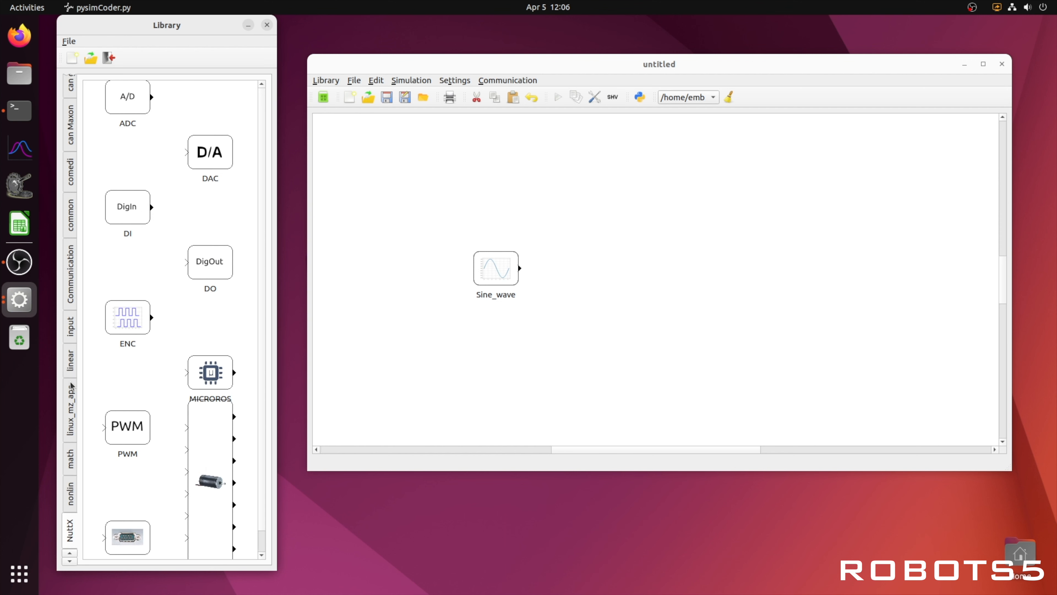
pyautogui.scroll(-2, 71, 386)
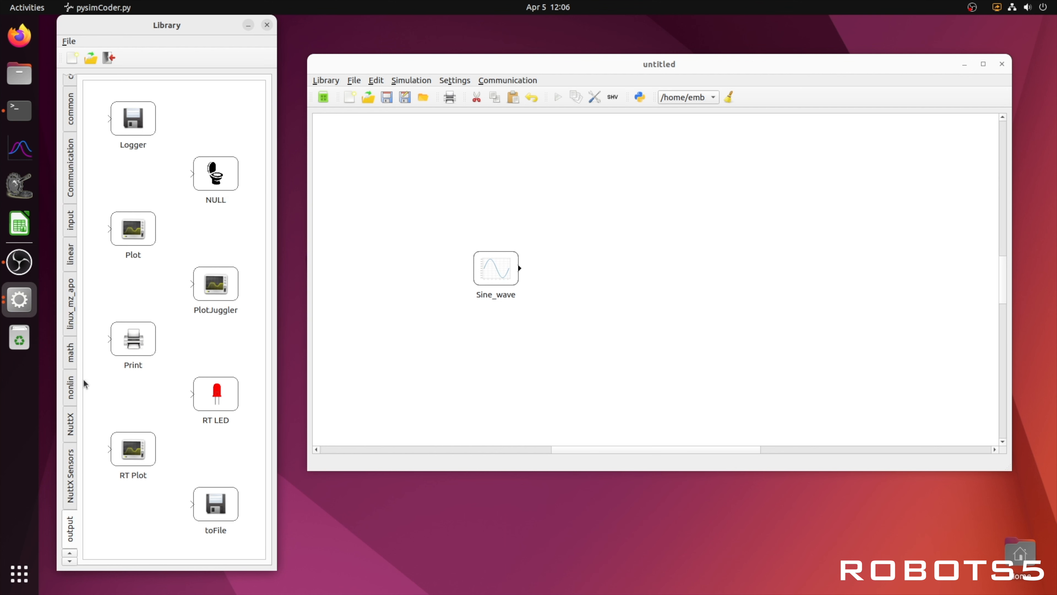
pyautogui.moveTo(137, 231); pyautogui.dragTo(604, 271)
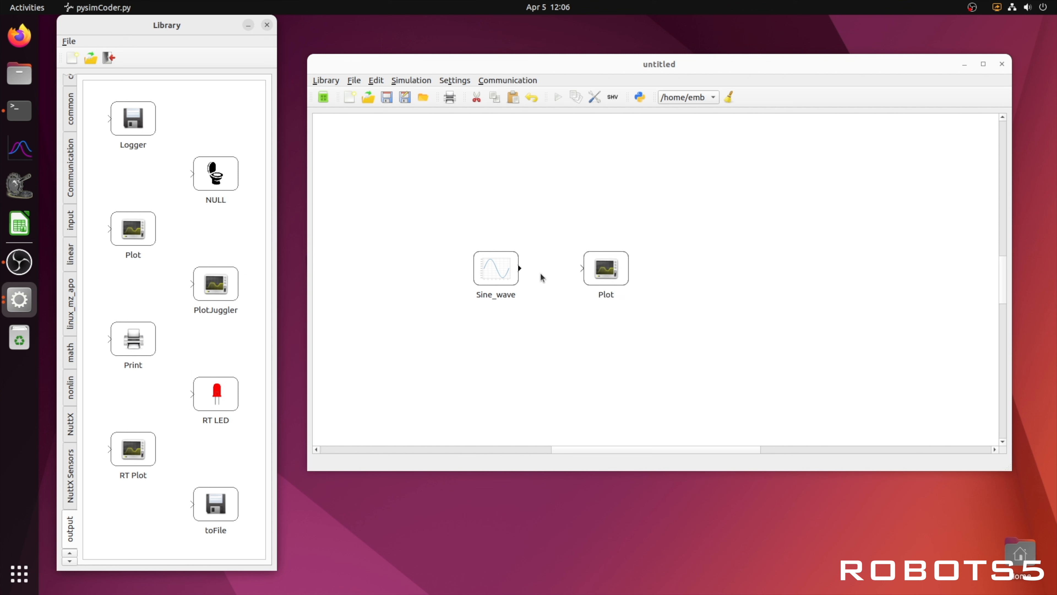
# - Connect the Sine_wave output to the Plot input and delete that connection again
pyautogui.moveTo(520, 267); pyautogui.dragTo(581, 268)
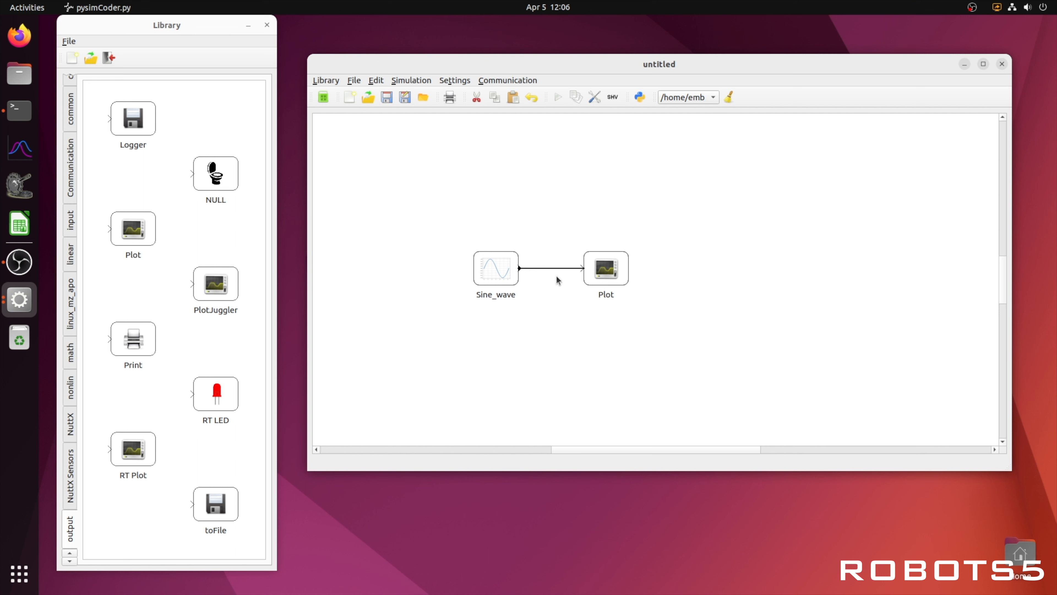
pyautogui.rightClick(554, 271)
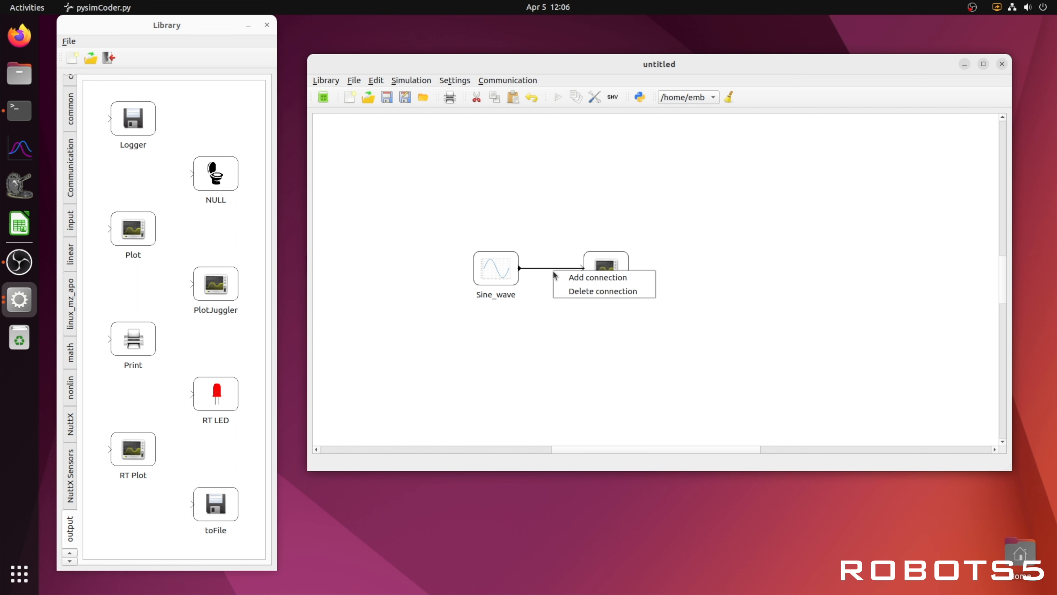
pyautogui.click(564, 292)
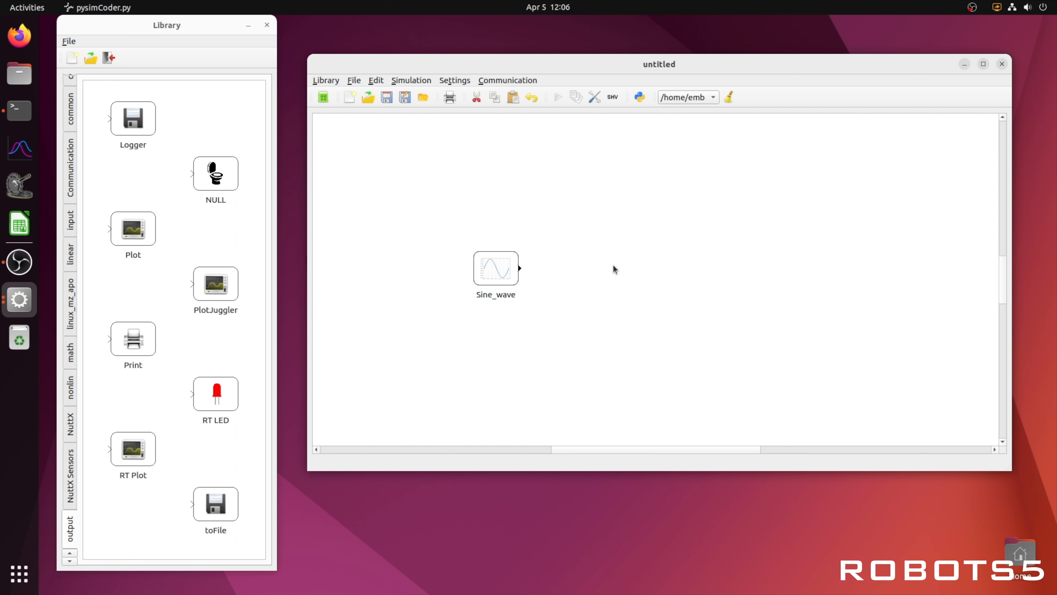
# - Place a fresh Plot block just beside the Sine_wave block and connect the Sine_wave output to its input
pyautogui.moveTo(134, 229); pyautogui.dragTo(604, 276)
pyautogui.rightClick(604, 275)
pyautogui.click(629, 360)
pyautogui.moveTo(147, 232); pyautogui.dragTo(592, 267)
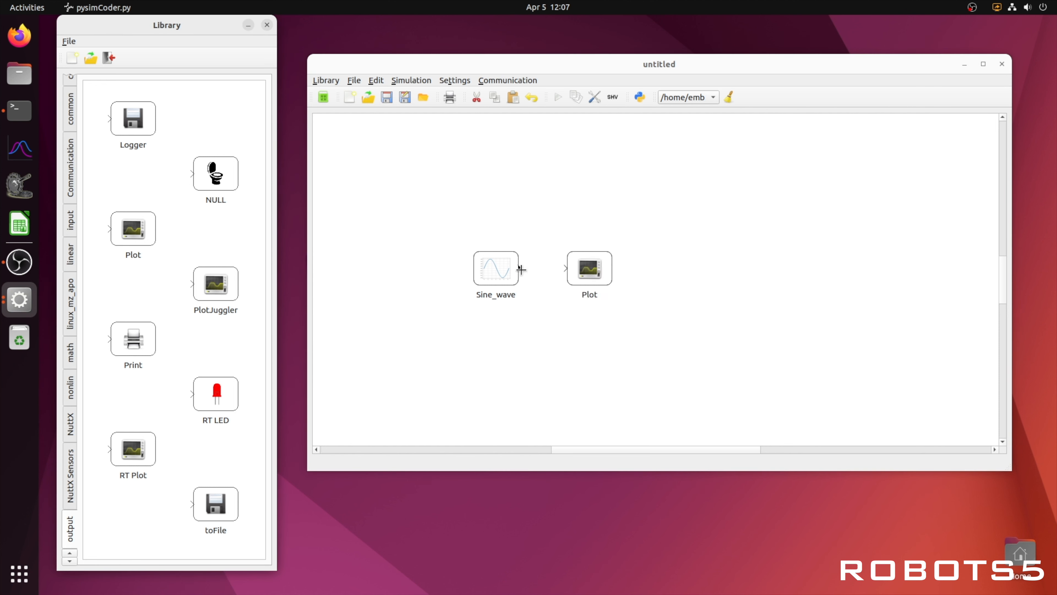
pyautogui.moveTo(521, 269); pyautogui.dragTo(565, 268)
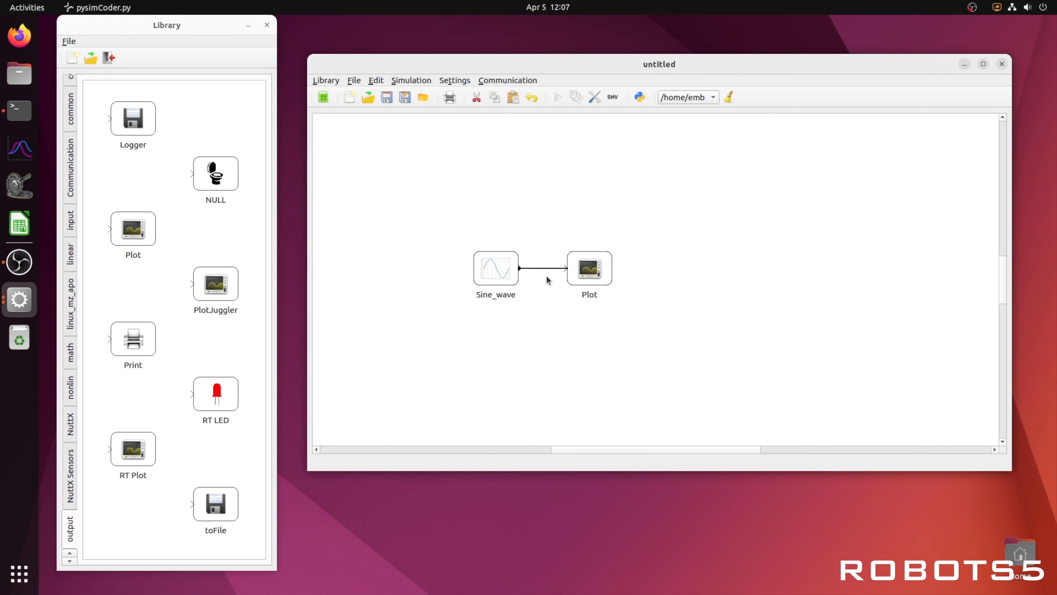
# - Check the Sine_wave block's input/output settings and its signal parameters, leaving the values as they are
pyautogui.rightClick(501, 271)
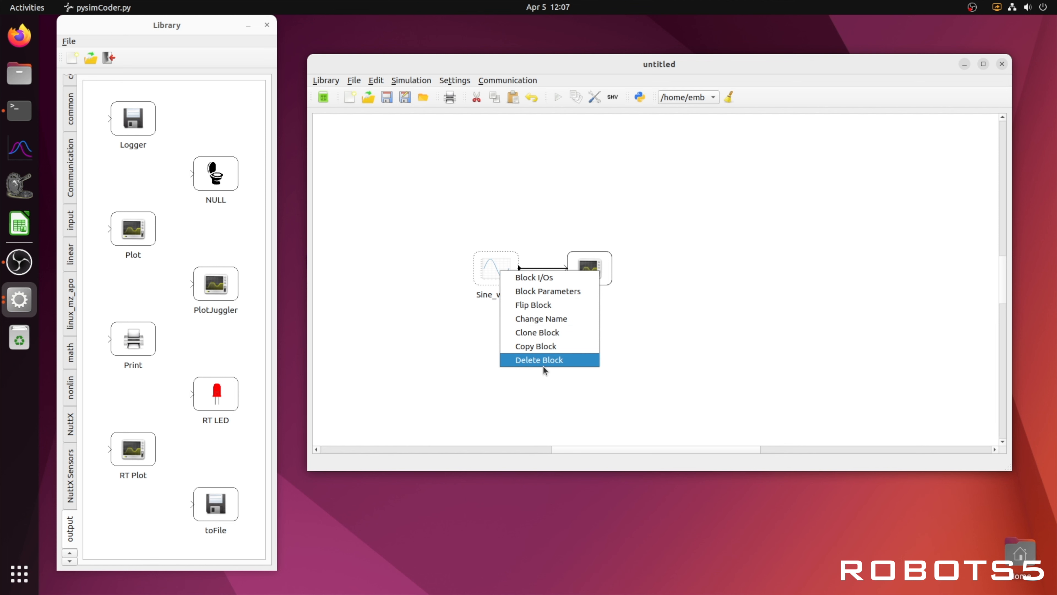
pyautogui.click(537, 277)
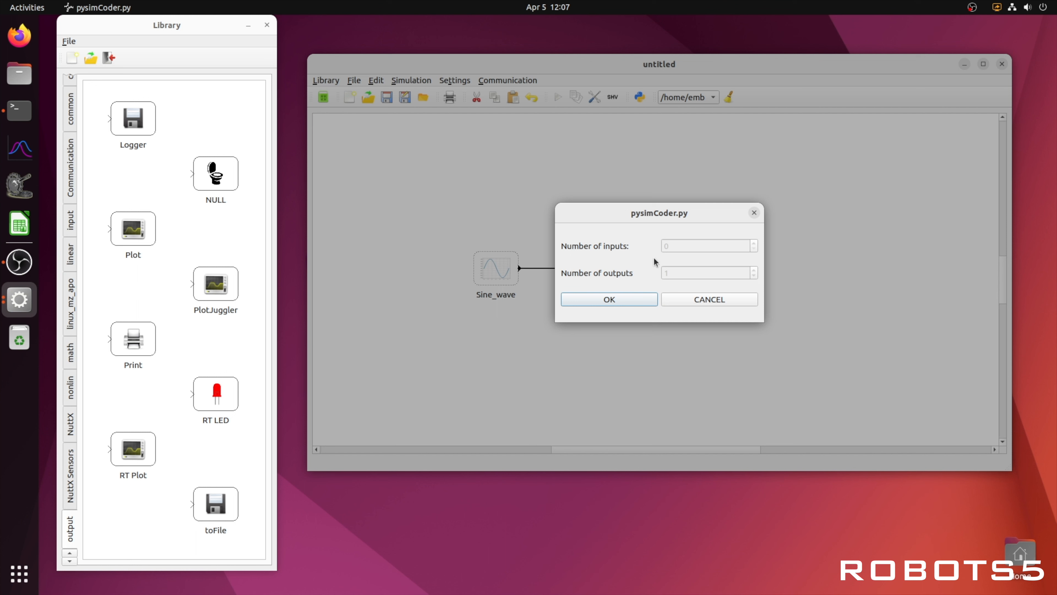
pyautogui.click(624, 298)
pyautogui.rightClick(495, 267)
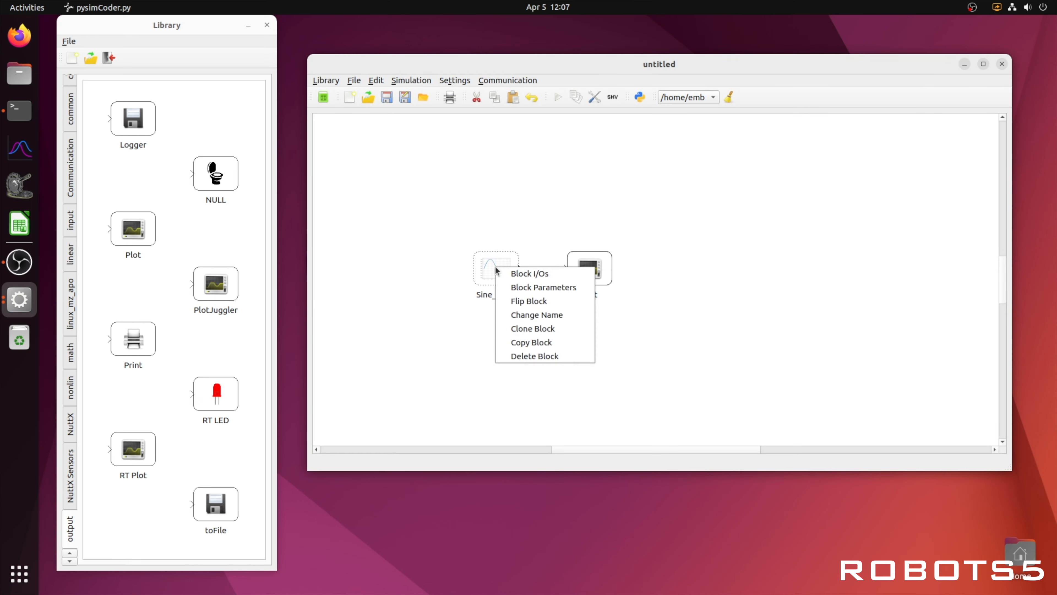
pyautogui.click(520, 291)
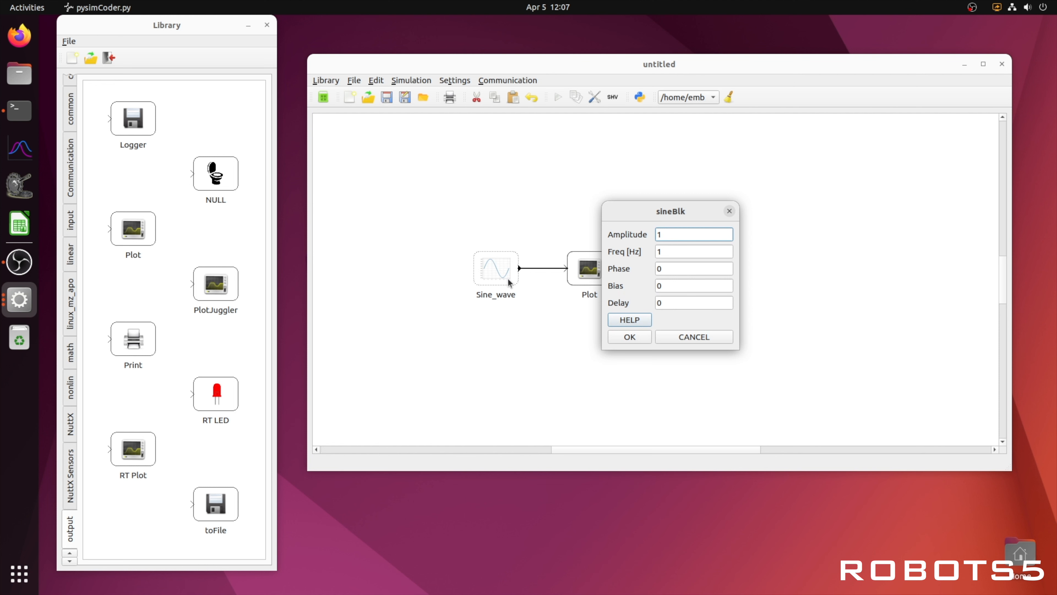
pyautogui.click(636, 337)
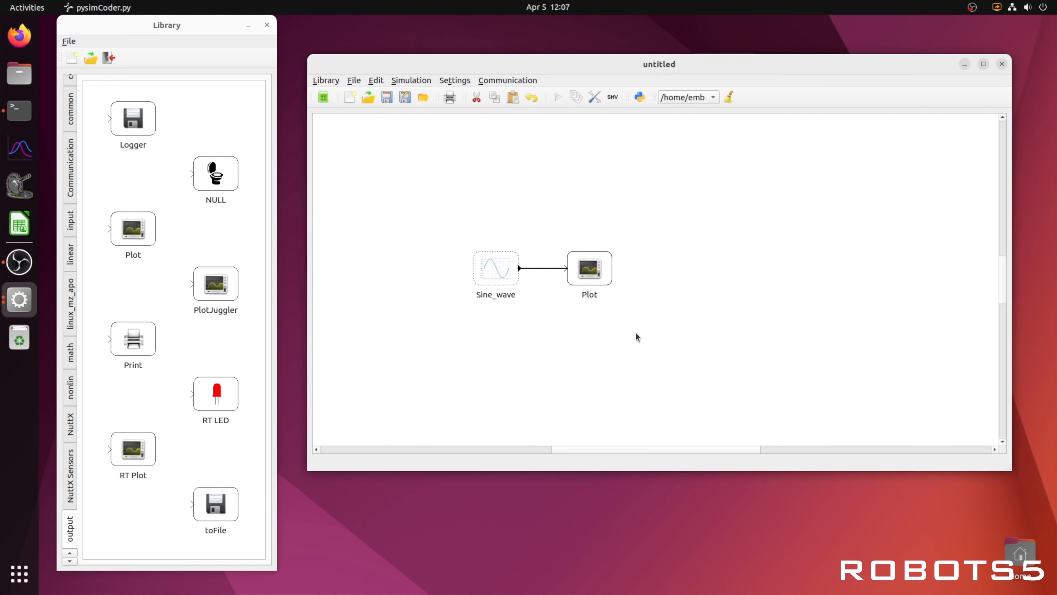
pyautogui.click(558, 336)
pyautogui.doubleClick(499, 272)
pyautogui.click(555, 333)
# - Check the parameters of the Plot block
pyautogui.rightClick(591, 267)
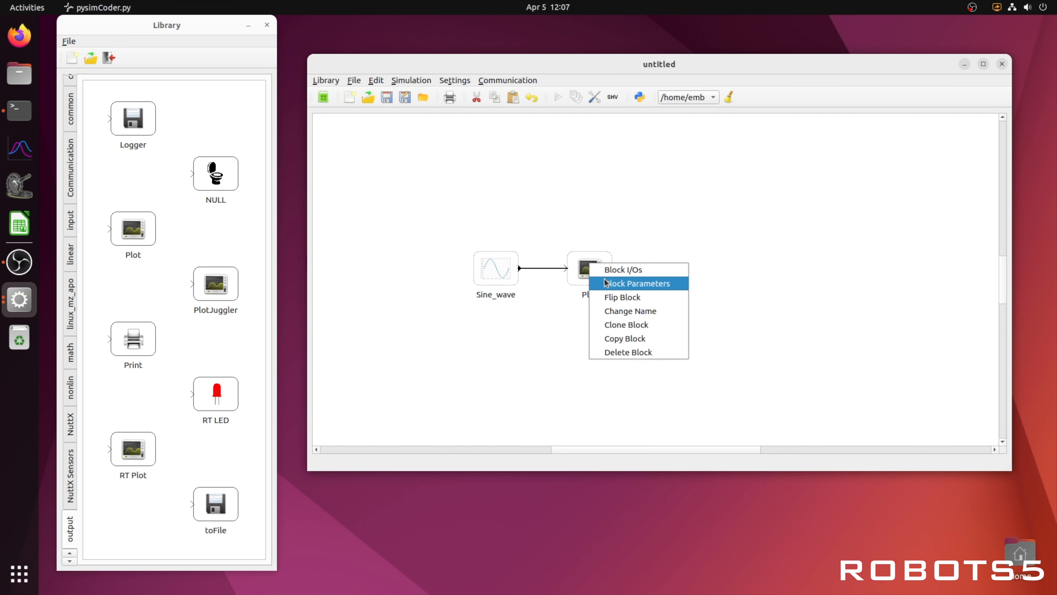
pyautogui.click(607, 287)
pyautogui.click(651, 287)
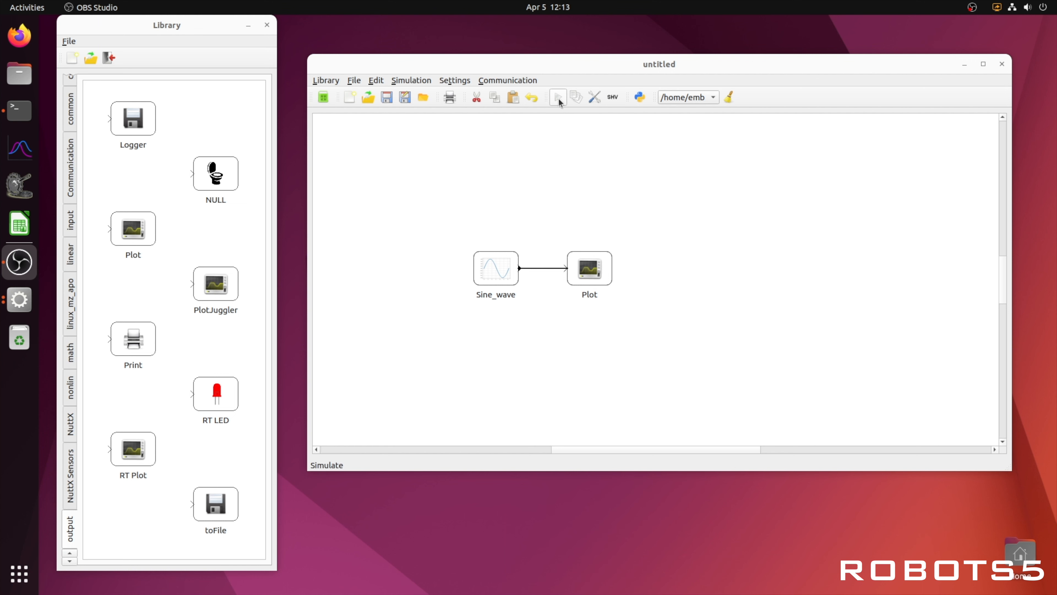
# - Simulate the diagram, display the Plot block's result beside the blocks and close the figure
pyautogui.click(413, 80)
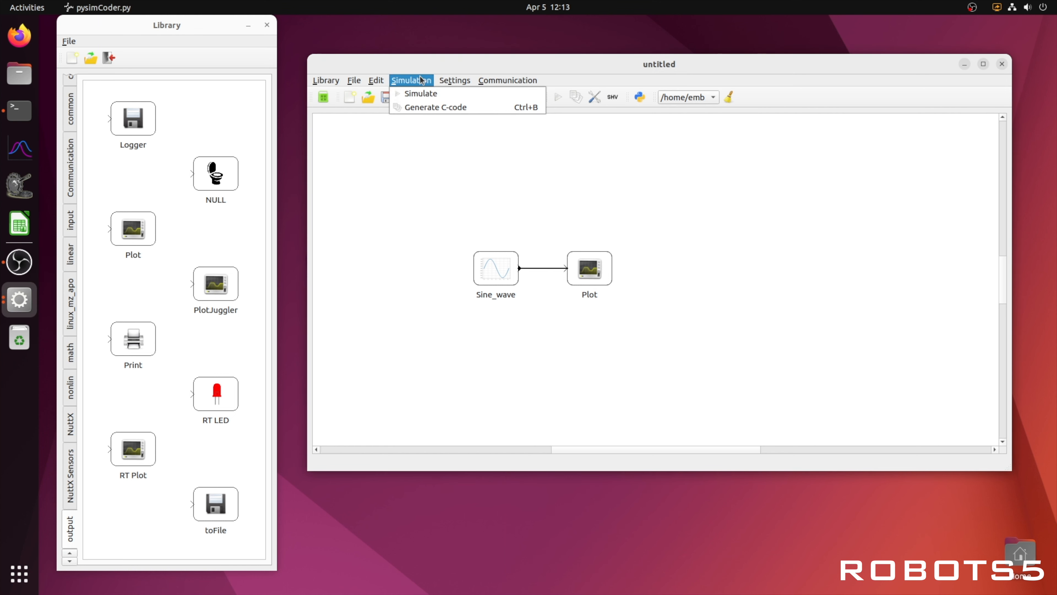
pyautogui.click(529, 162)
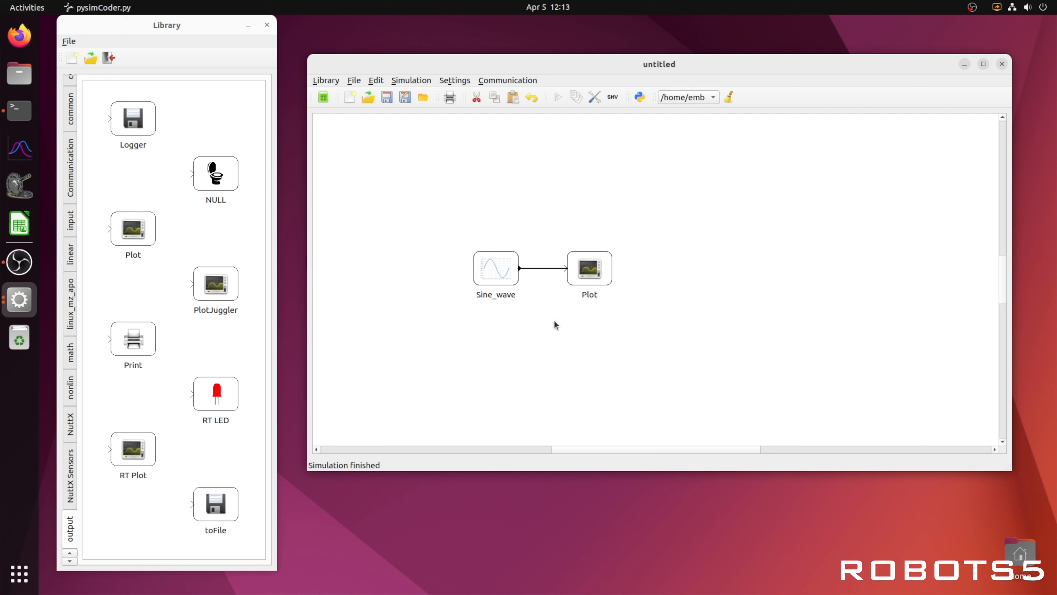
pyautogui.doubleClick(585, 269)
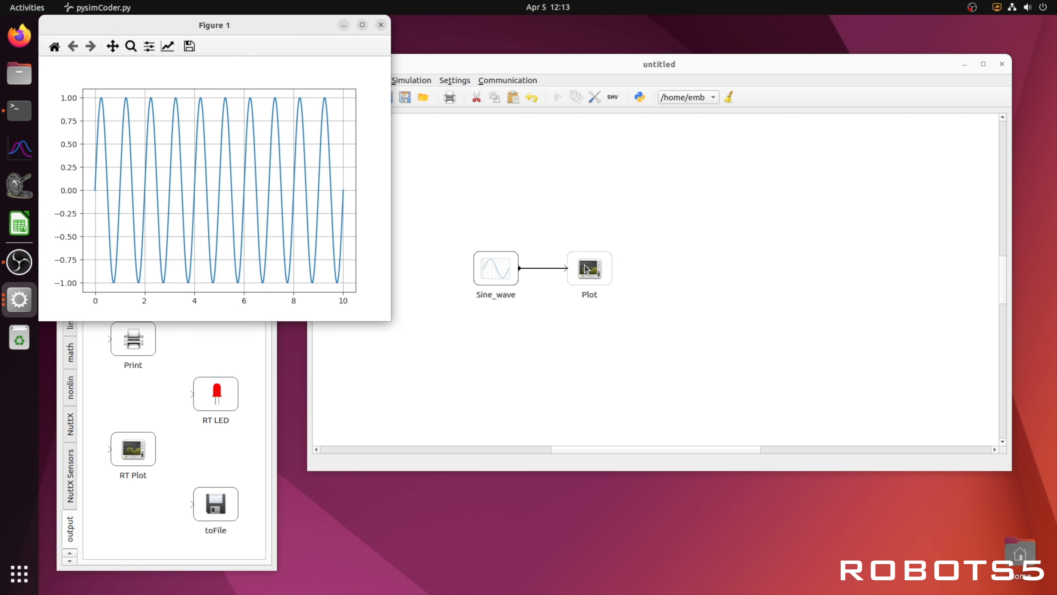
pyautogui.moveTo(275, 27); pyautogui.dragTo(845, 128)
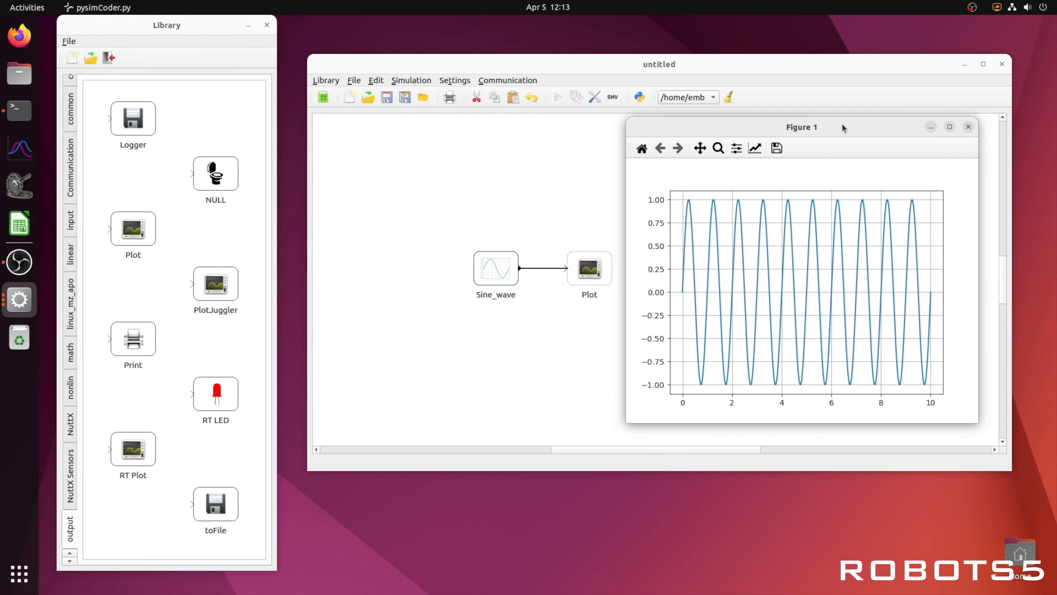
pyautogui.click(969, 126)
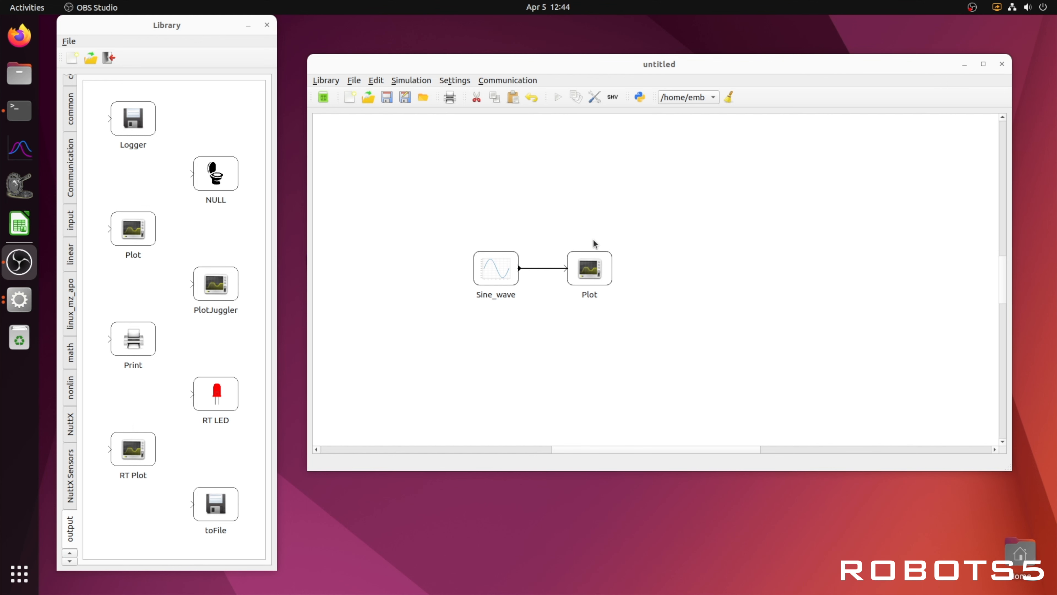
# - Review the diagram's simulation settings, including sampling time, parameter script and the available template makefiles, keeping sim.tmf as the template
pyautogui.click(594, 97)
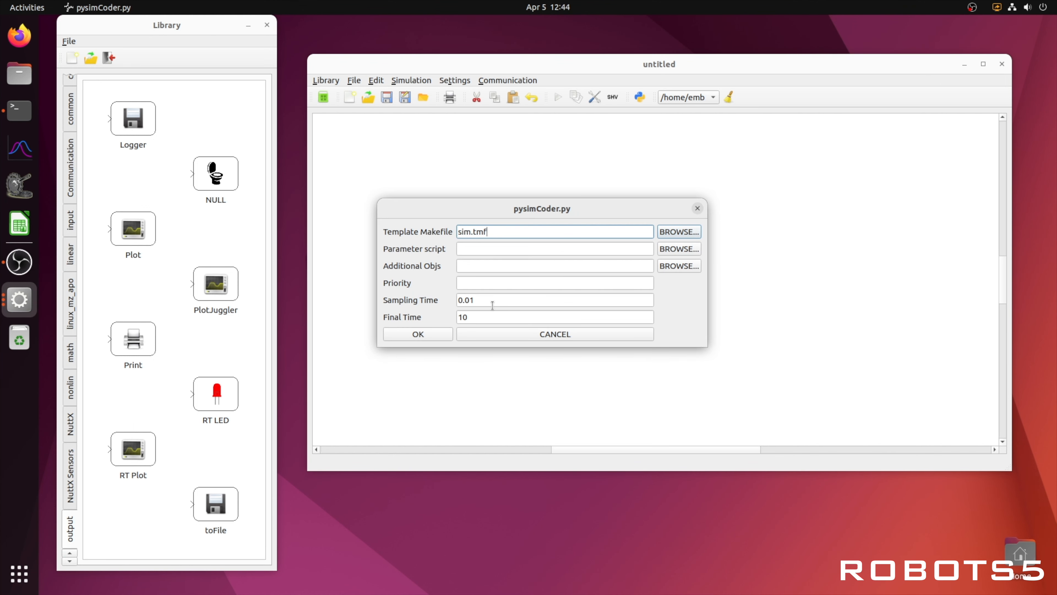
pyautogui.moveTo(491, 317); pyautogui.dragTo(452, 300)
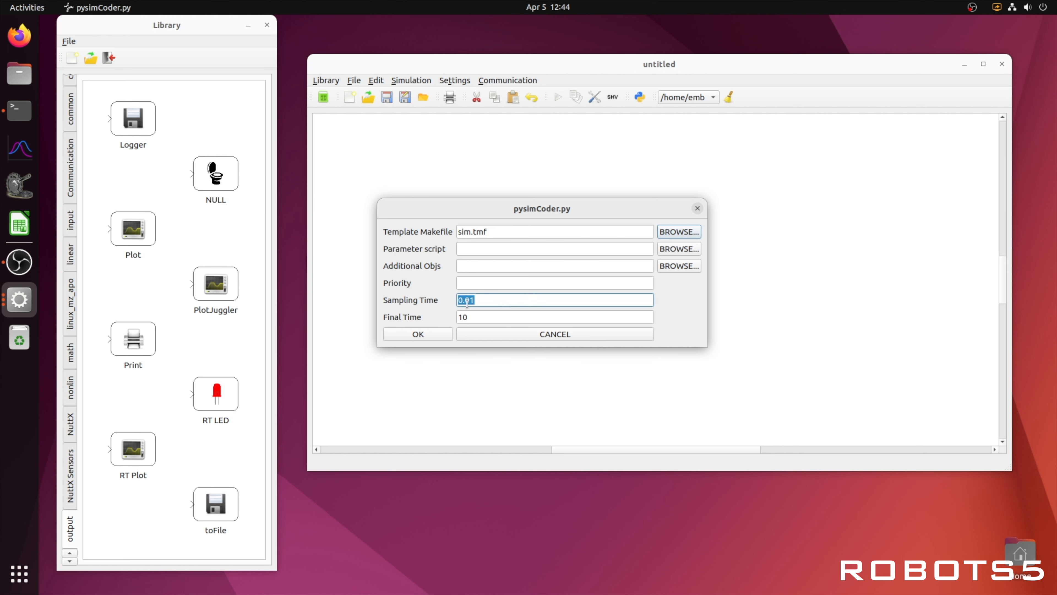
pyautogui.click(469, 232)
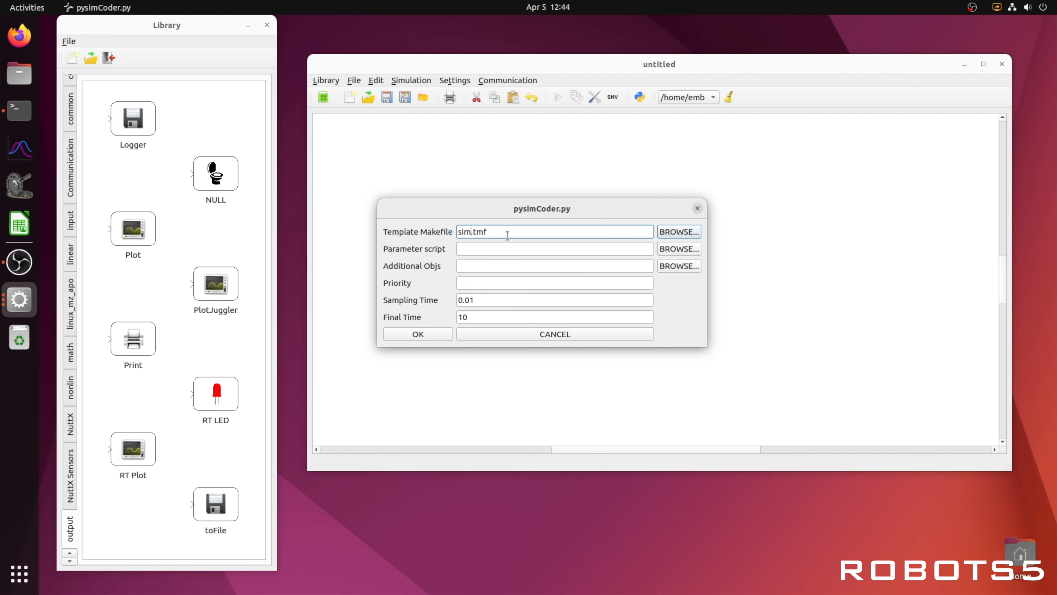
pyautogui.click(671, 232)
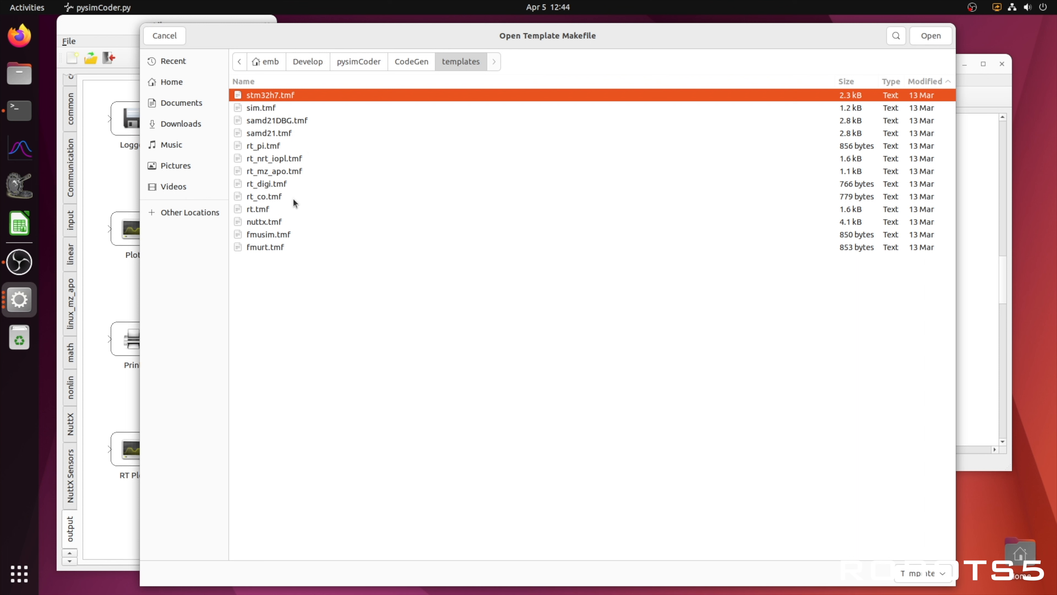
pyautogui.click(273, 224)
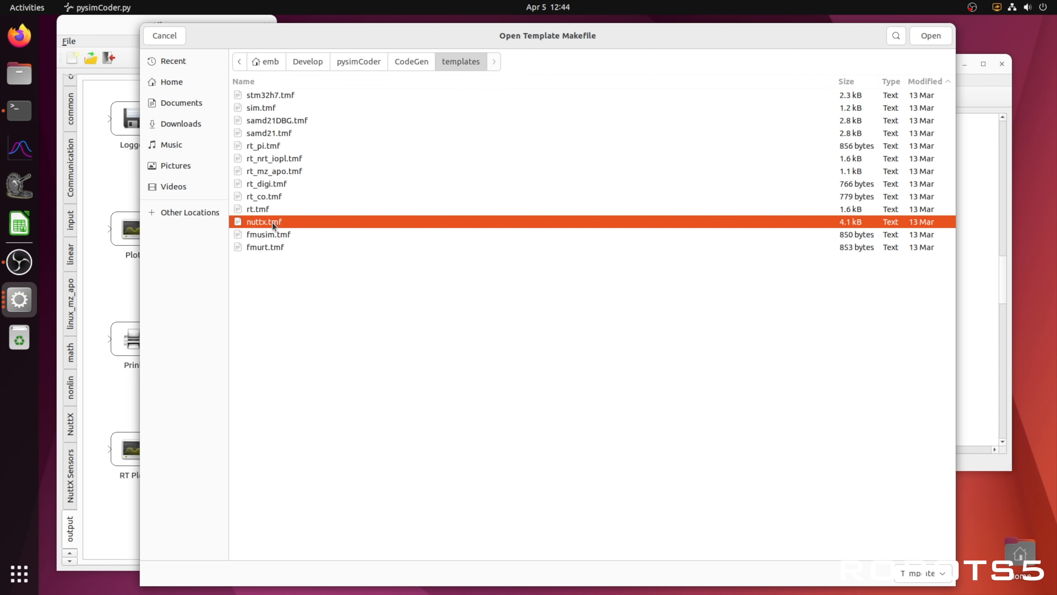
pyautogui.click(174, 38)
pyautogui.click(466, 250)
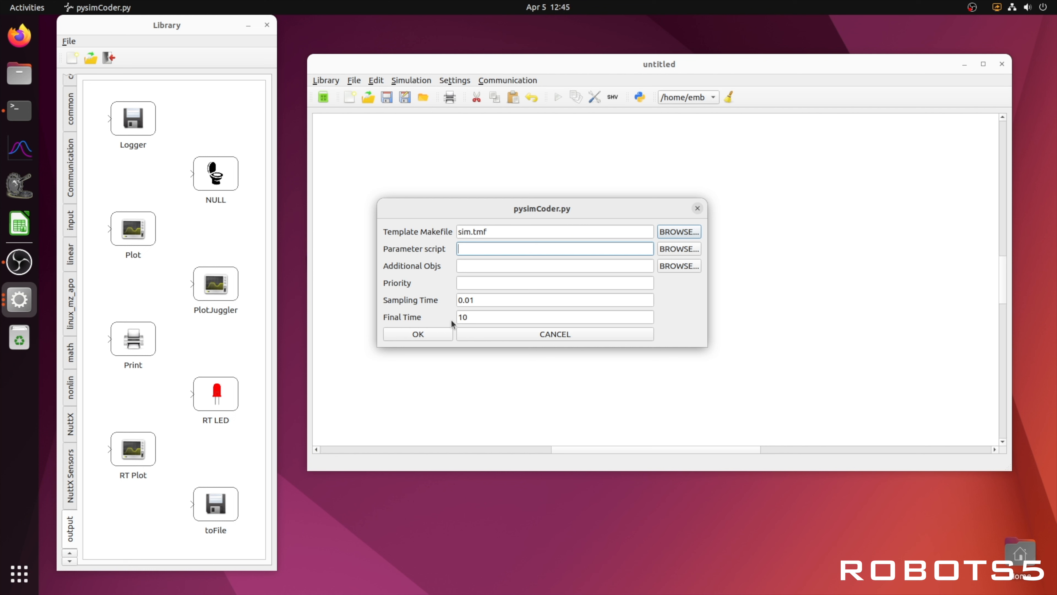
pyautogui.click(430, 334)
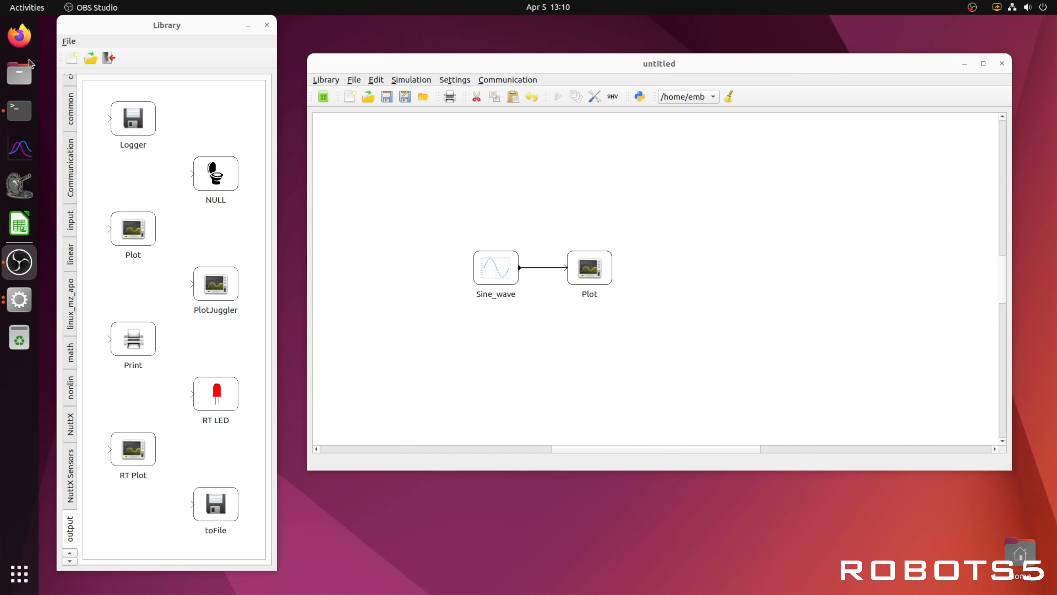
# - Switch to the Files app, create a folder named Tutorials inside Documents and close the file manager
pyautogui.click(19, 73)
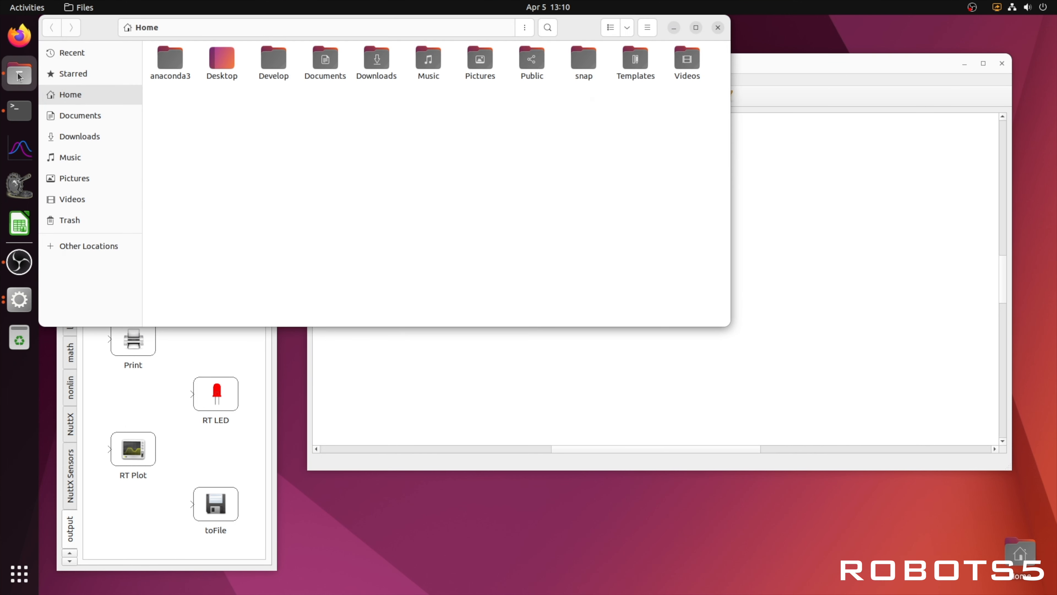
pyautogui.click(72, 117)
pyautogui.rightClick(250, 104)
pyautogui.click(271, 113)
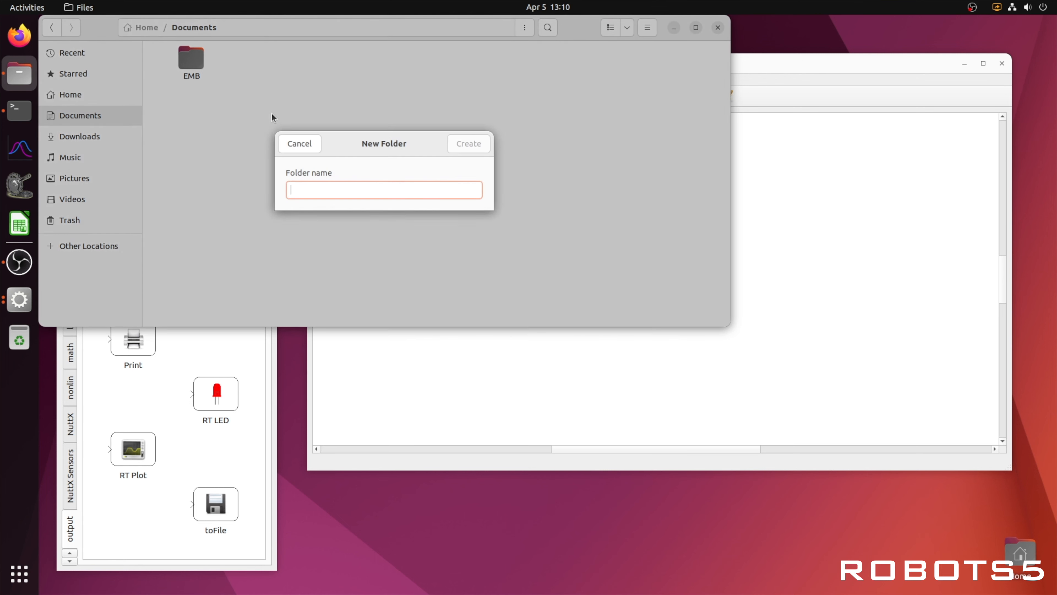
pyautogui.write('Tutorials')
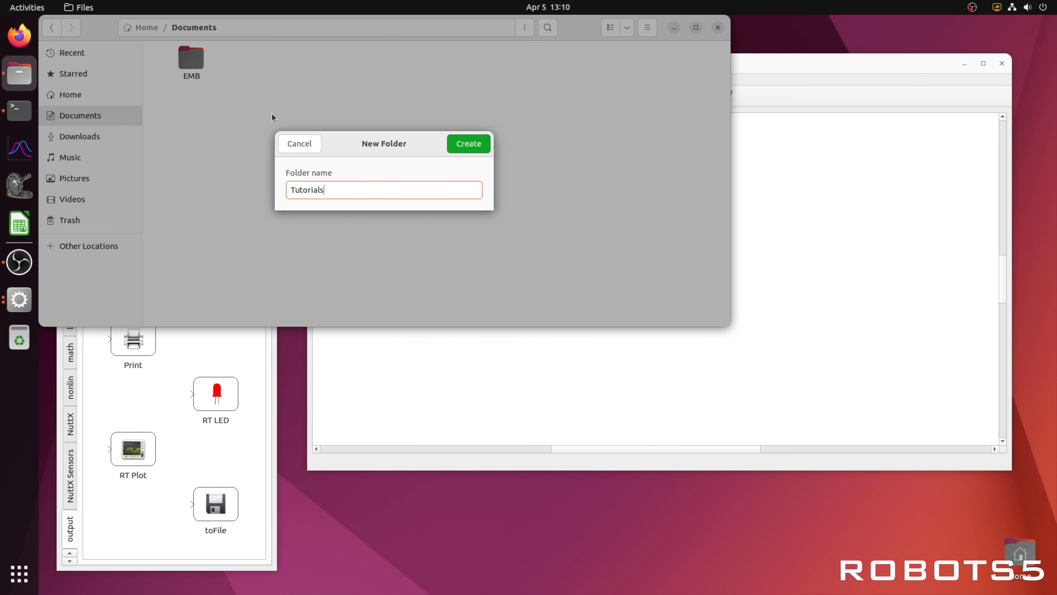
pyautogui.press('Return')
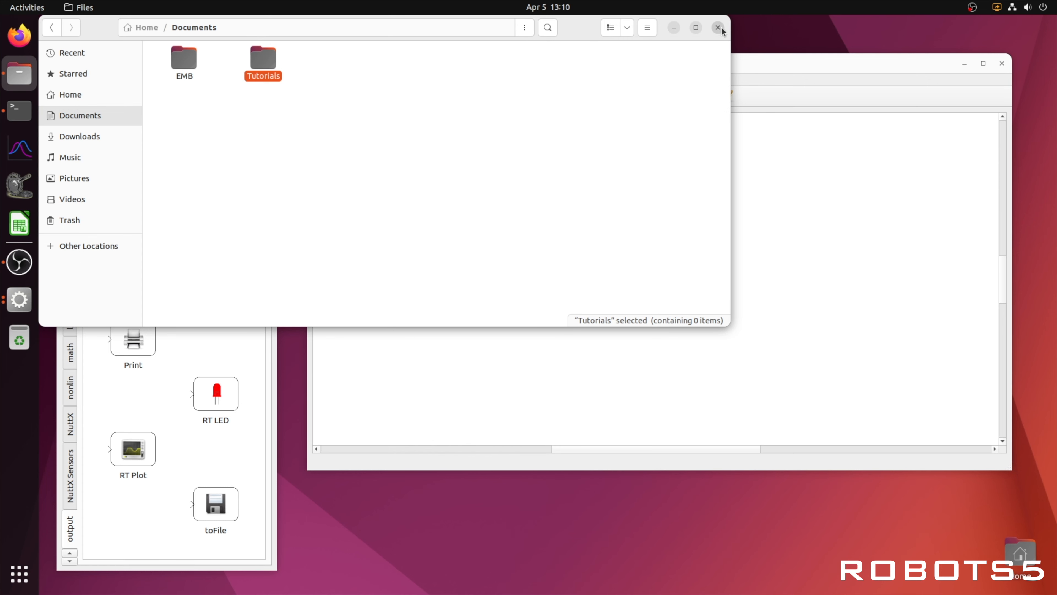
pyautogui.click(718, 27)
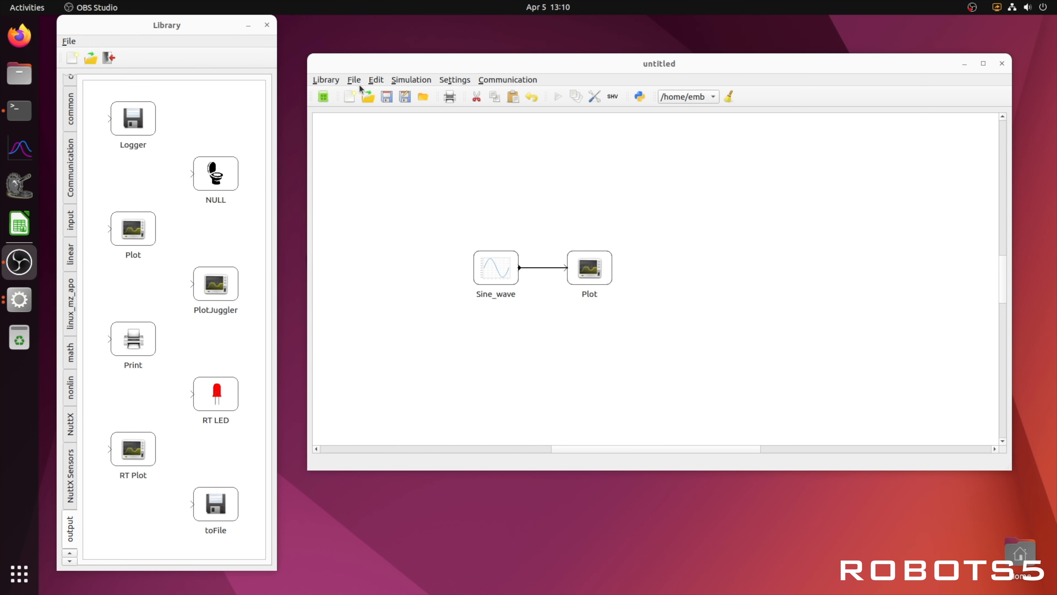
# - Set the diagram's working directory to Documents/Tutorials and look through the list of stored directories
pyautogui.click(418, 98)
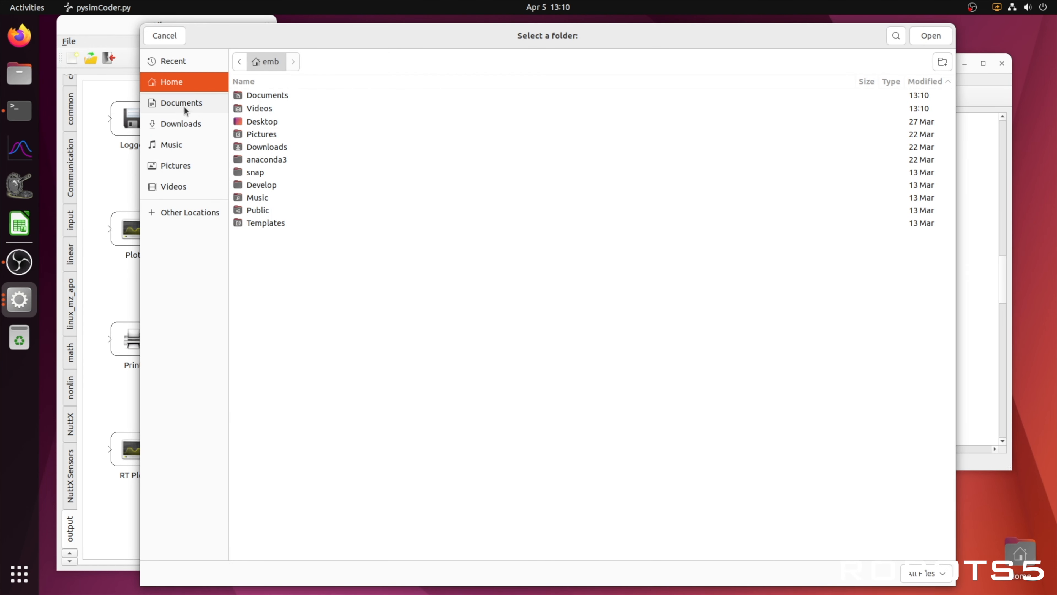
pyautogui.click(183, 104)
pyautogui.click(271, 99)
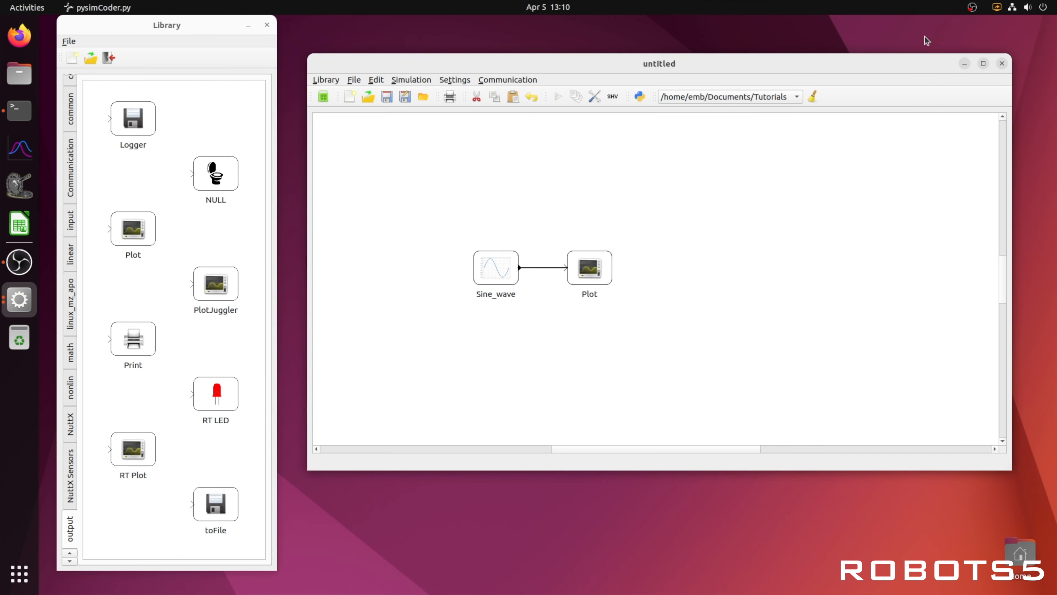
pyautogui.click(929, 36)
pyautogui.click(796, 96)
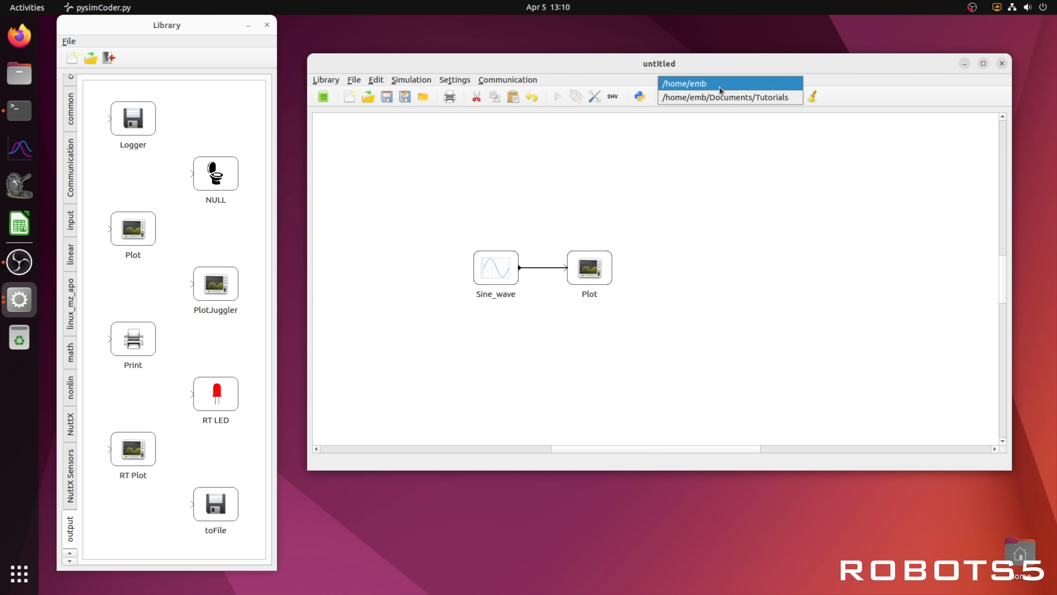
pyautogui.click(795, 97)
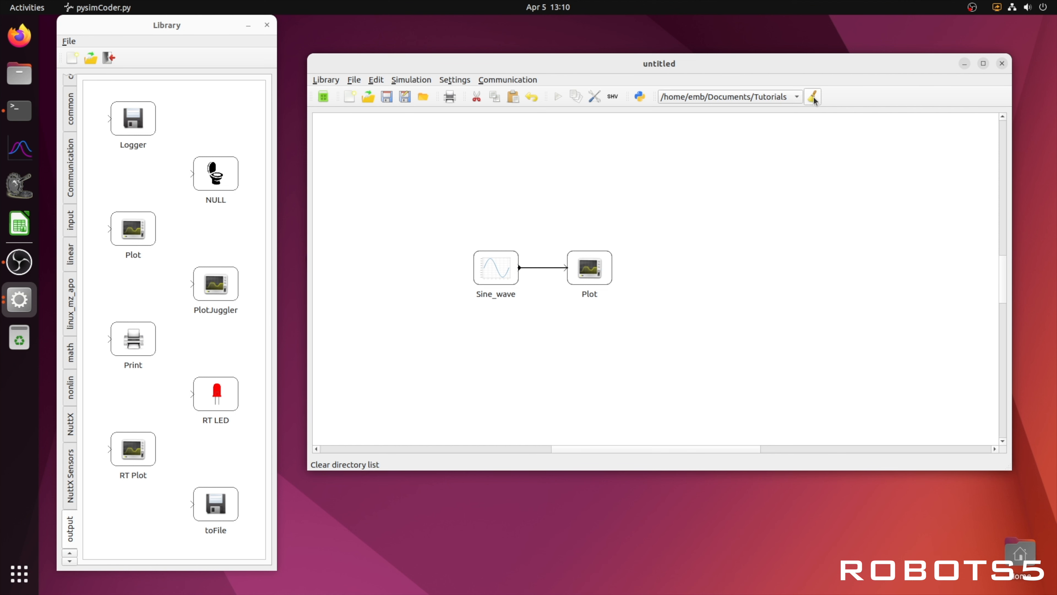
pyautogui.click(805, 117)
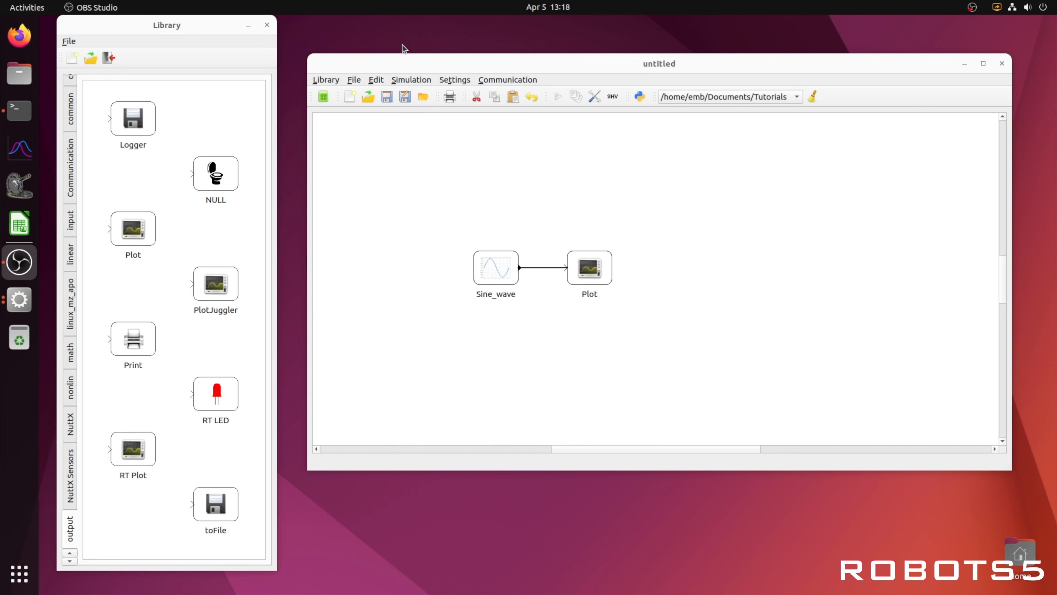
# - Save the diagram as tutorial1 in the Tutorials folder
pyautogui.click(386, 97)
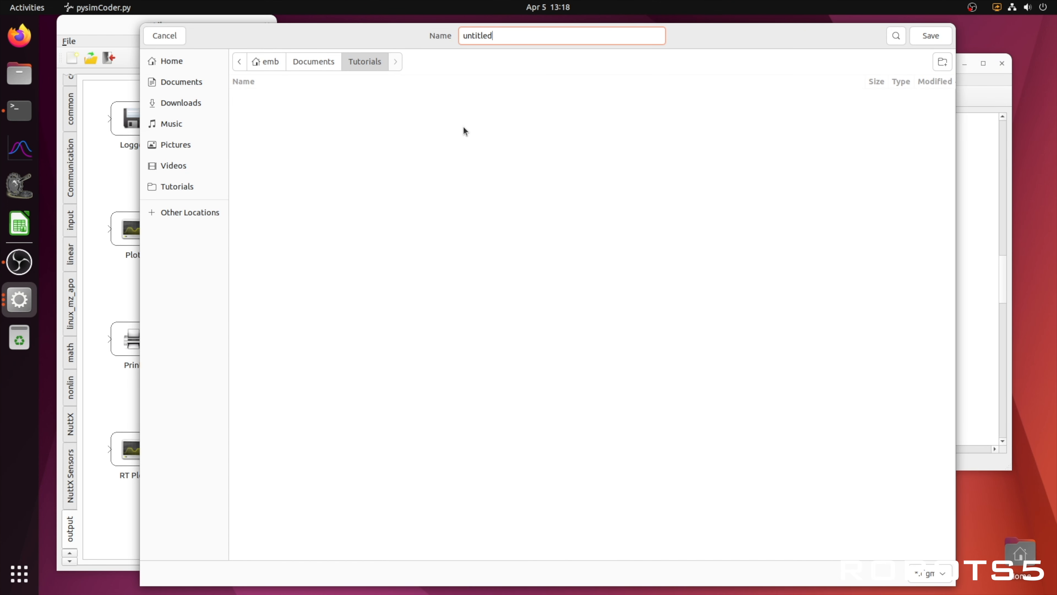
pyautogui.press('BackSpace')
pyautogui.press('BackSpace')
pyautogui.press('BackSpace')
pyautogui.press('BackSpace')
pyautogui.press('BackSpace')
pyautogui.press('BackSpace')
pyautogui.press('BackSpace')
pyautogui.press('BackSpace')
pyautogui.write('tutorial1')
pyautogui.press('Return')
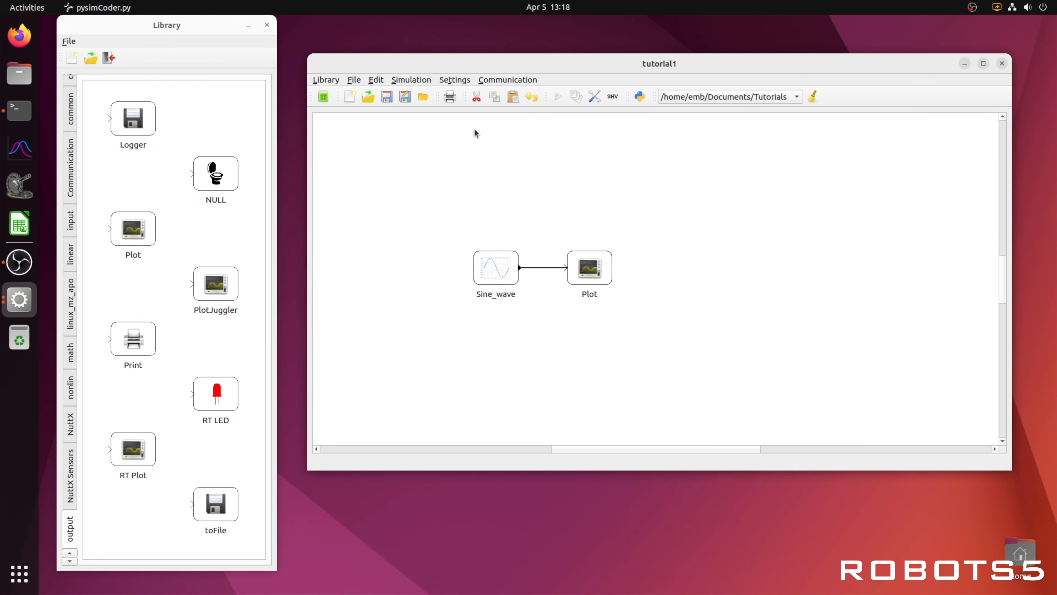